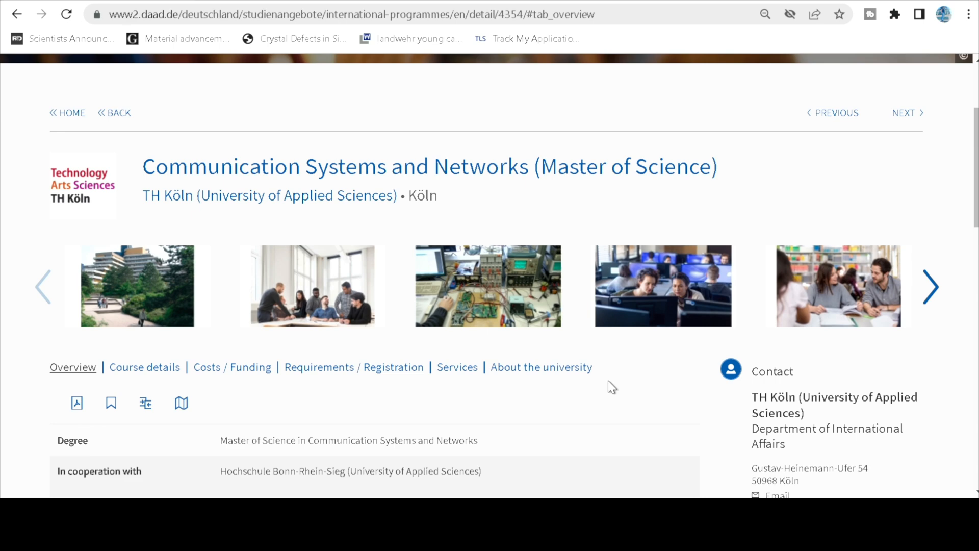
Open the programme's admission requirements and note the 210 credits and minimum grade 2.3.
scroll(615, 387, "down", 2)
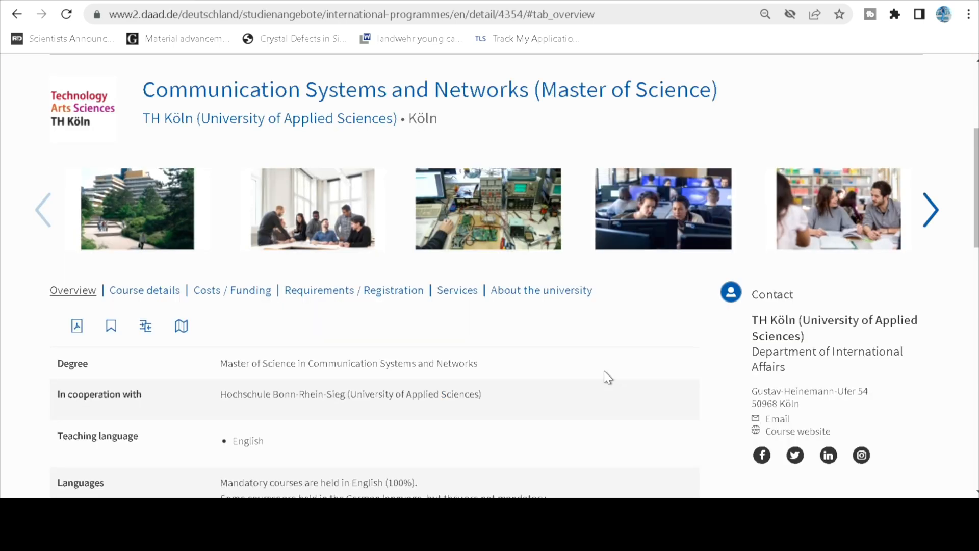
scroll(608, 377, "down", 5)
scroll(608, 377, "down", 7)
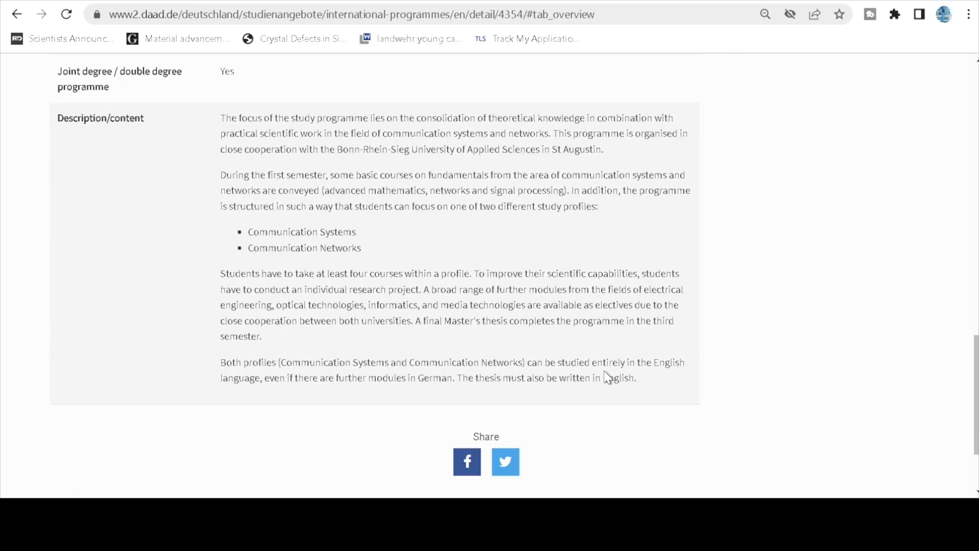
scroll(605, 373, "up", 8)
scroll(605, 368, "up", 4)
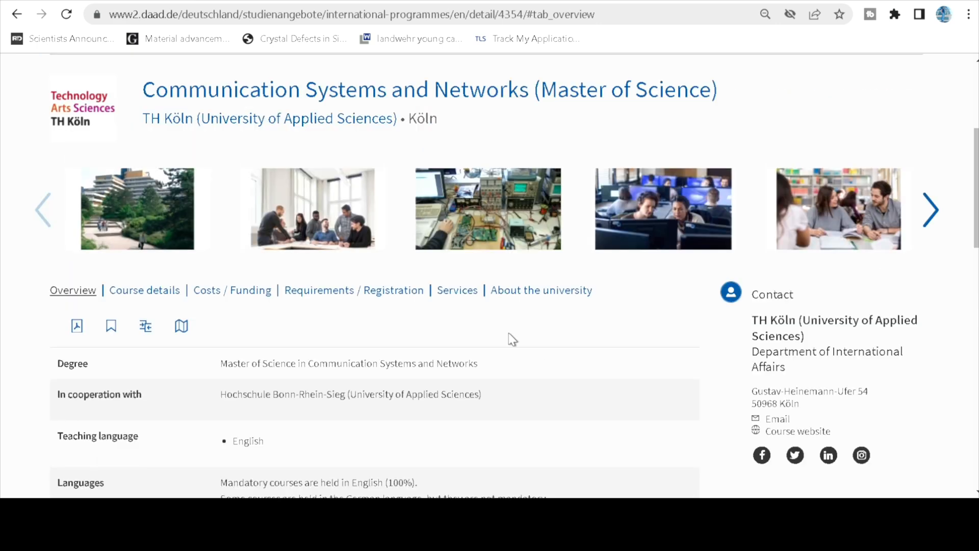
left_click(376, 292)
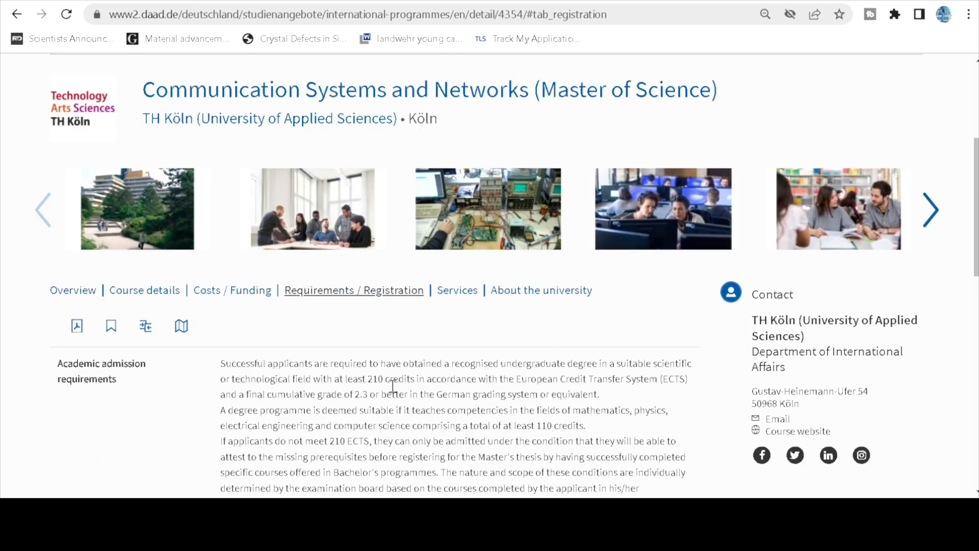
left_click_drag(367, 380, 408, 379)
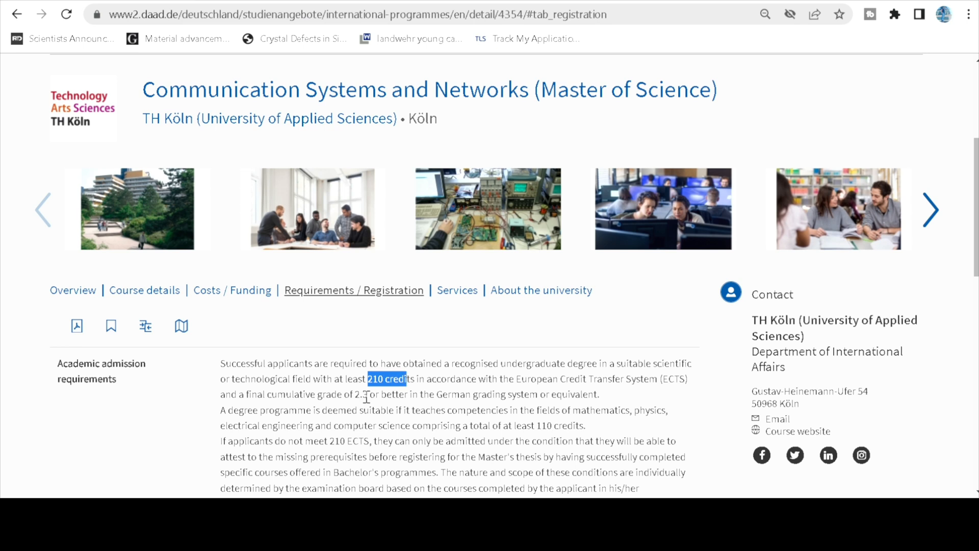
left_click_drag(353, 396, 403, 407)
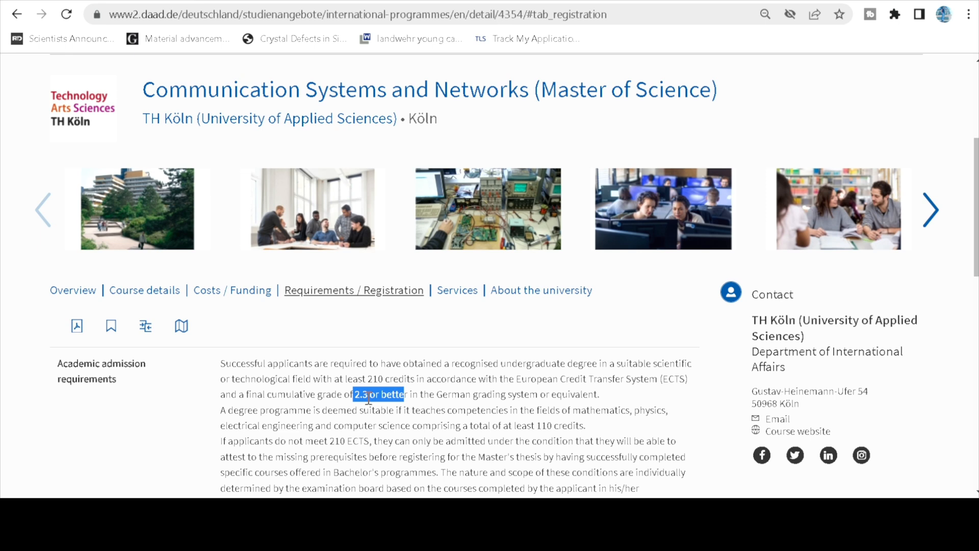
left_click(437, 399)
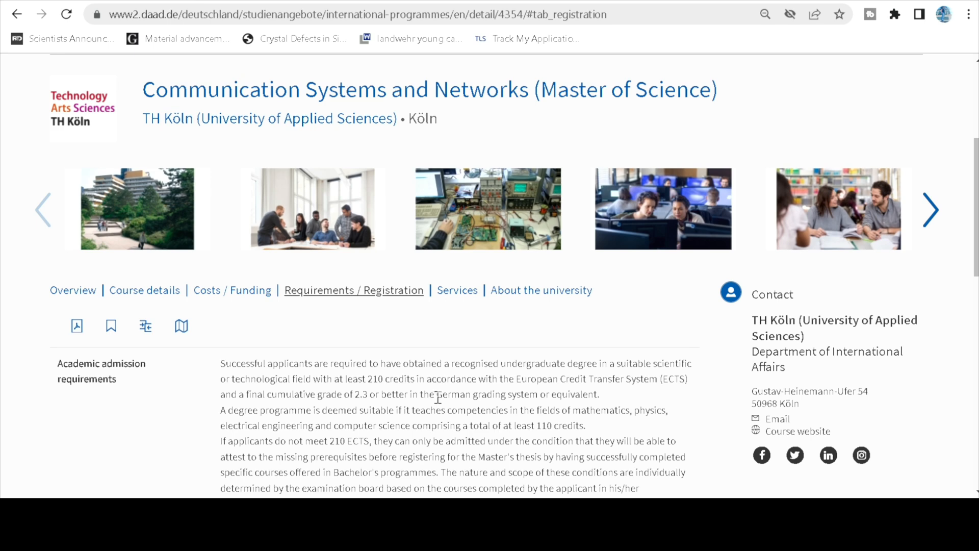
Note the IELTS 6 points language requirement, then switch to TH Köln's how-to-apply page.
scroll(438, 399, "down", 4)
scroll(437, 398, "down", 1)
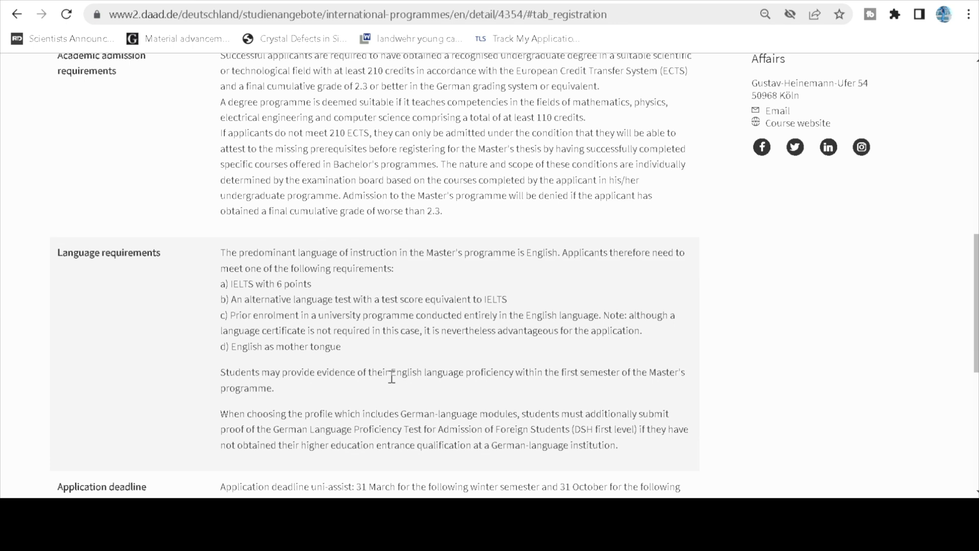
left_click_drag(312, 286, 232, 286)
left_click(384, 291)
scroll(403, 301, "down", 4)
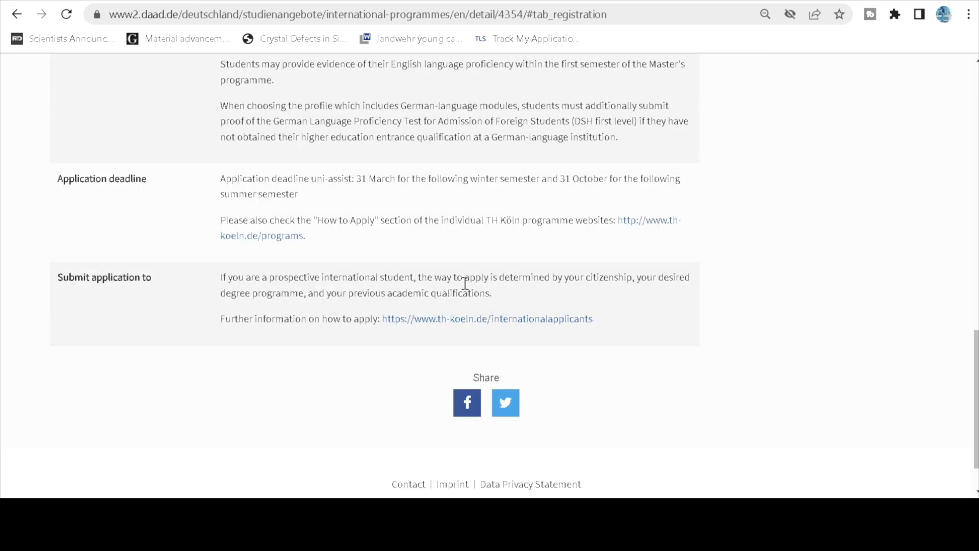
scroll(388, 255, "up", 12)
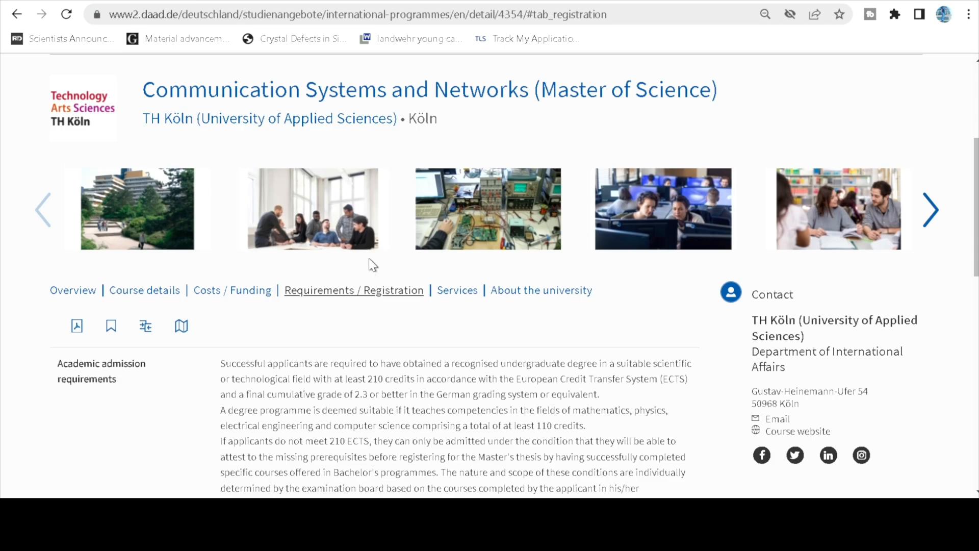
left_click(312, 1)
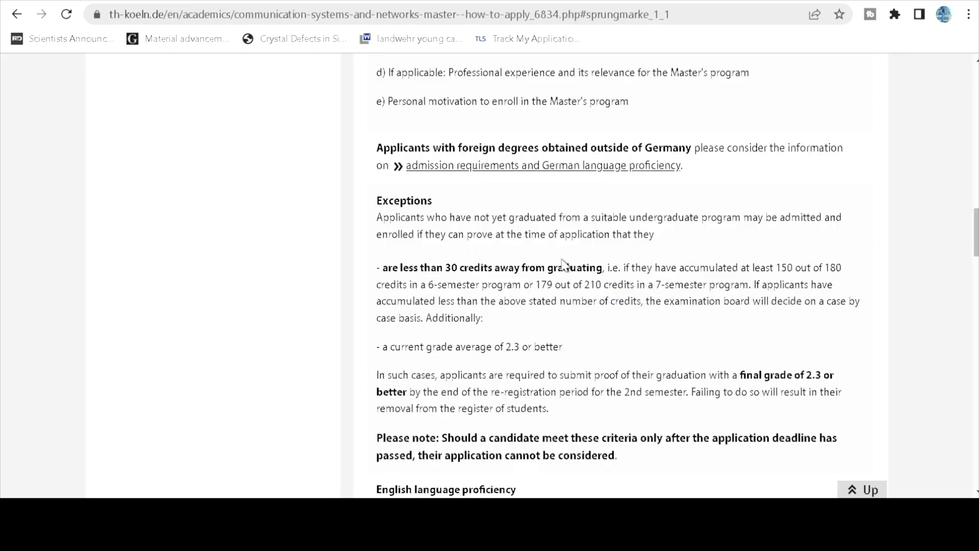
Scroll through the At a Glance, admission requirements and exceptions sections of TH Köln's How to Apply page.
scroll(548, 265, "up", 15)
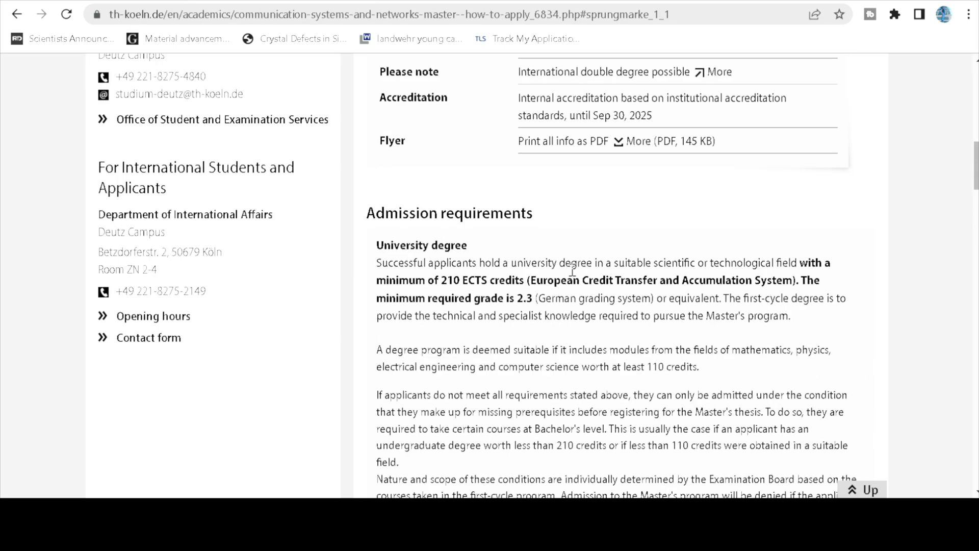
scroll(572, 271, "up", 6)
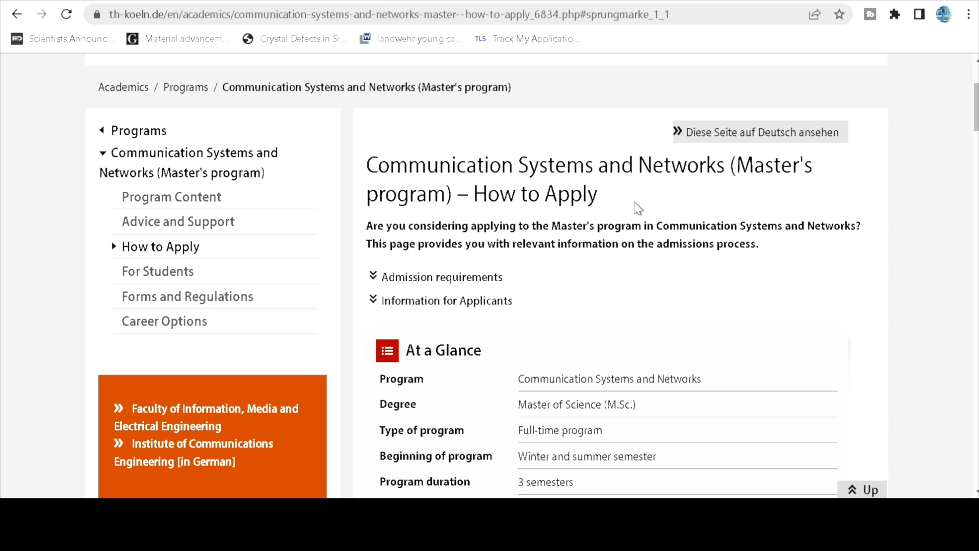
scroll(597, 332, "down", 5)
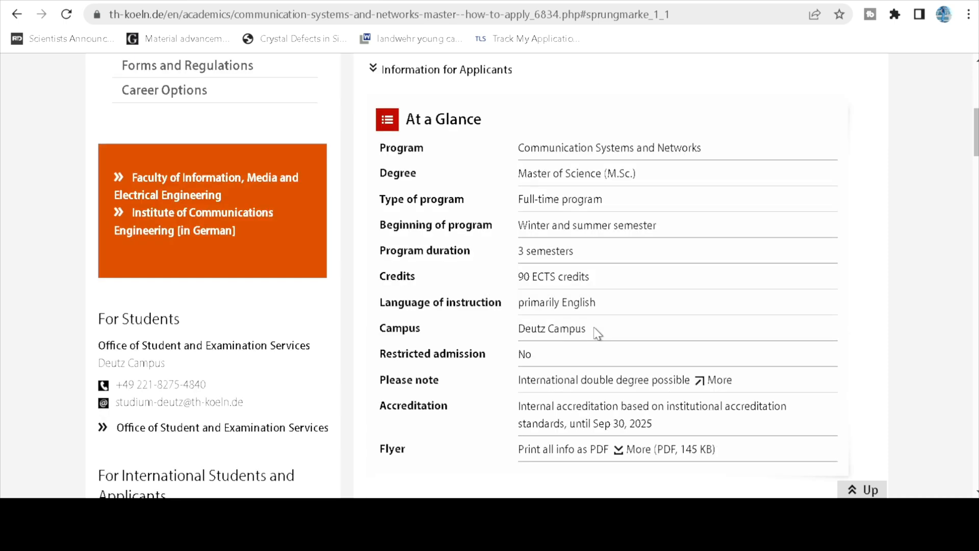
scroll(561, 365, "down", 6)
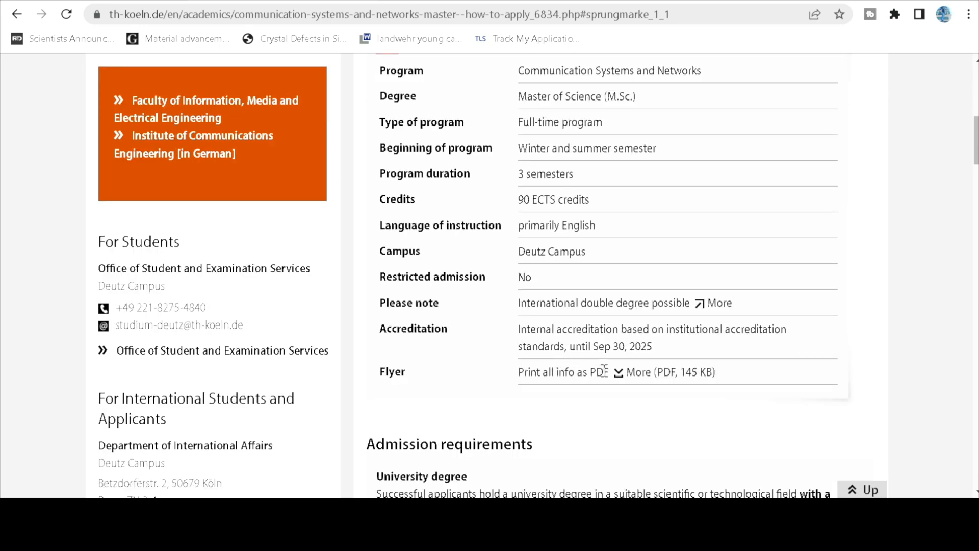
scroll(608, 373, "down", 10)
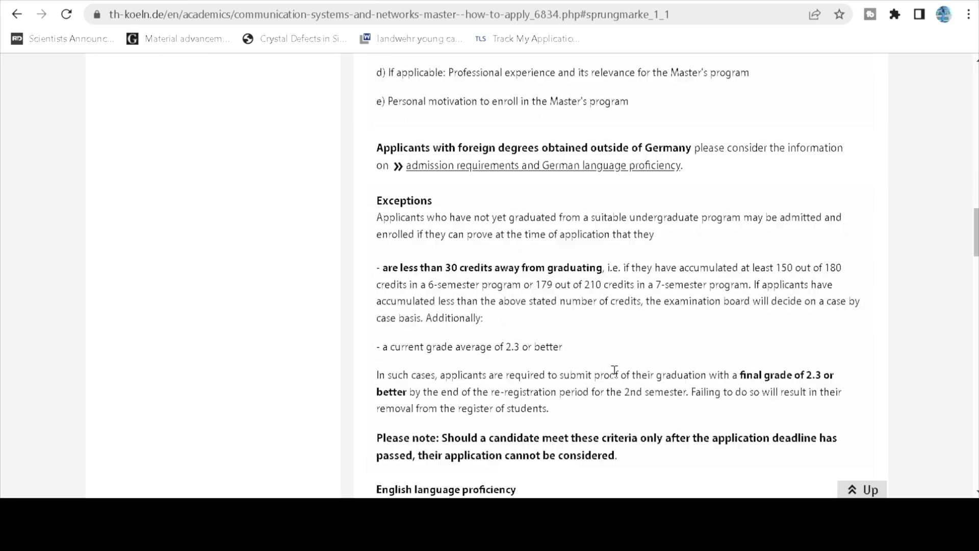
scroll(618, 372, "up", 20)
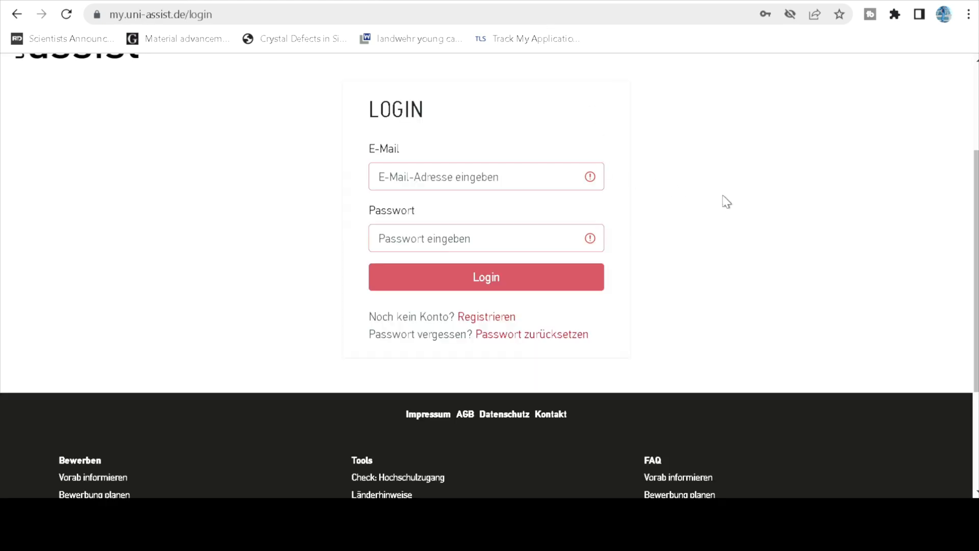
Zoom the login page out and sign in with the account e-mail and password.
scroll(727, 209, "up", 3)
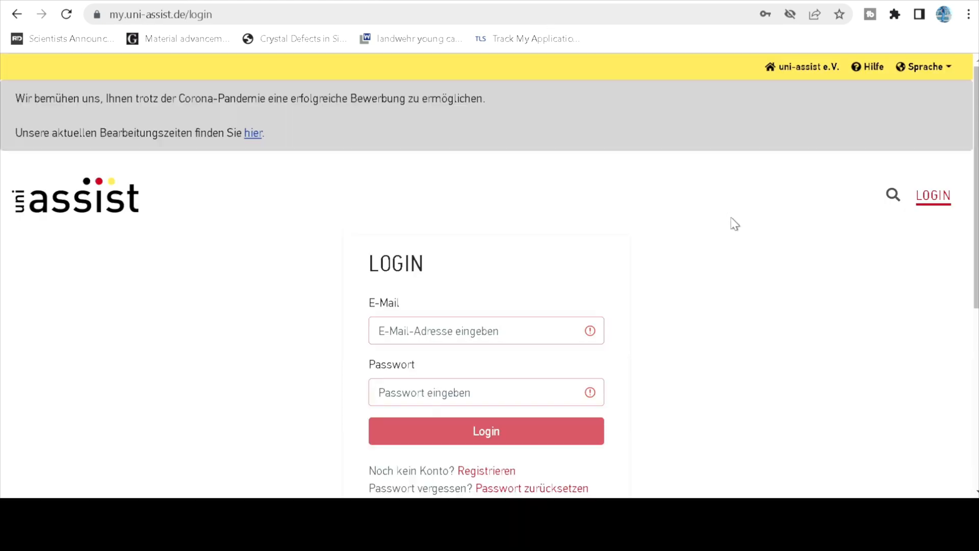
key("ctrl+minus")
key("ctrl+minus")
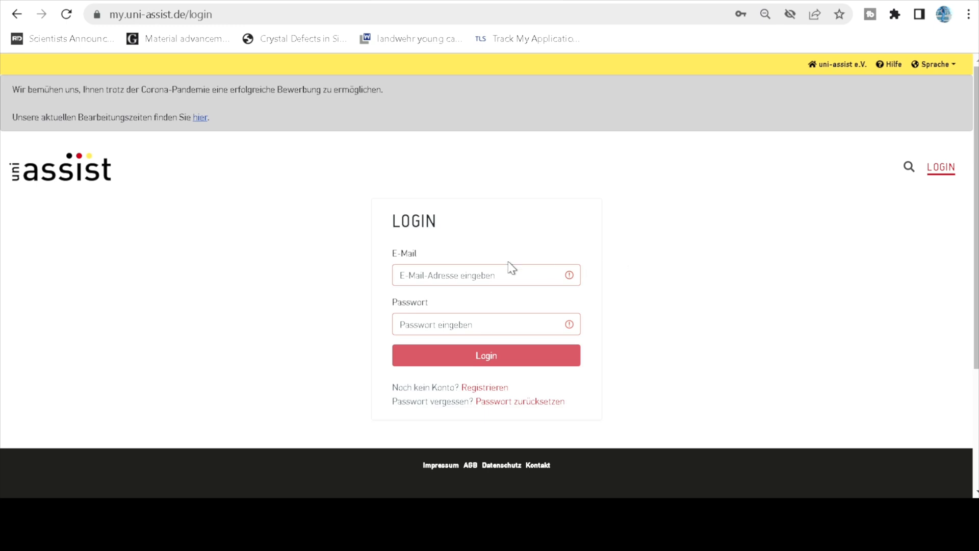
left_click(440, 275)
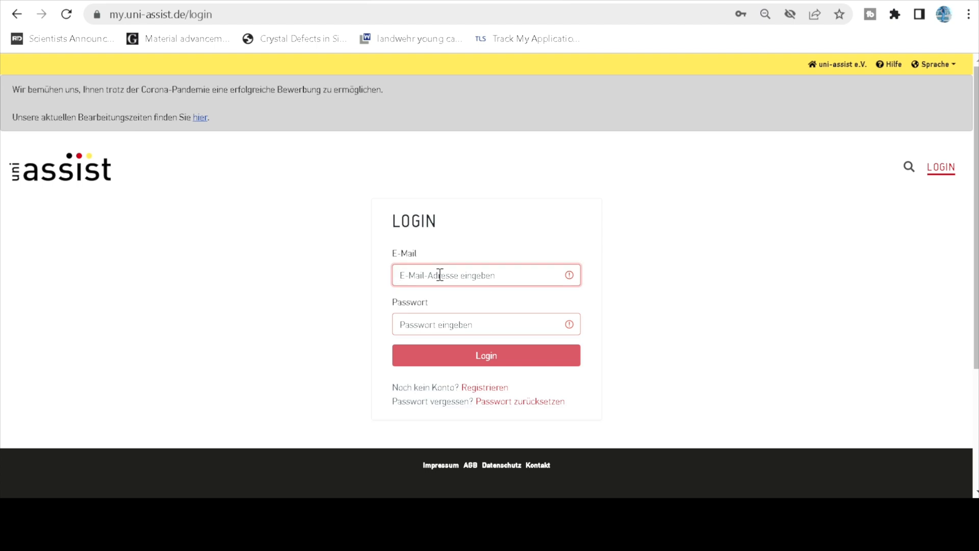
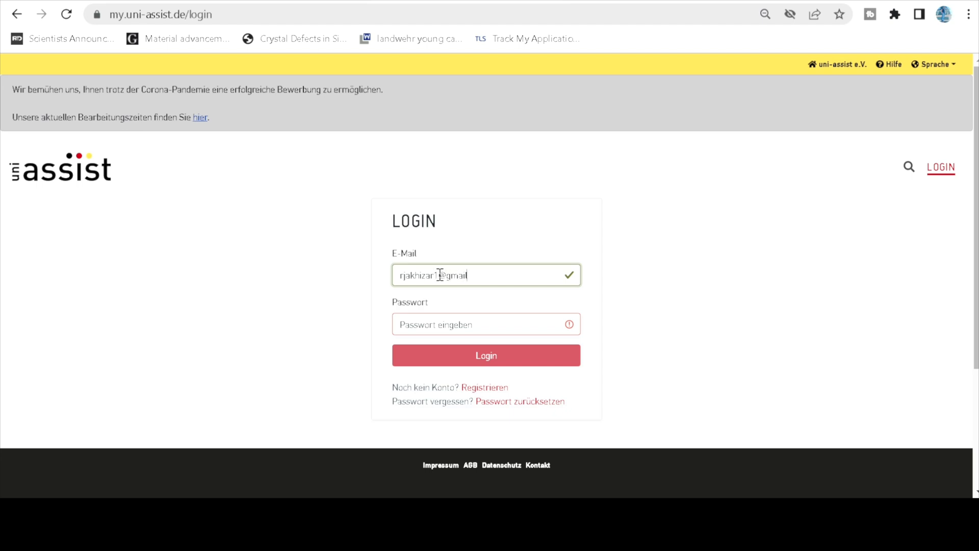
left_click(483, 321)
type("•")
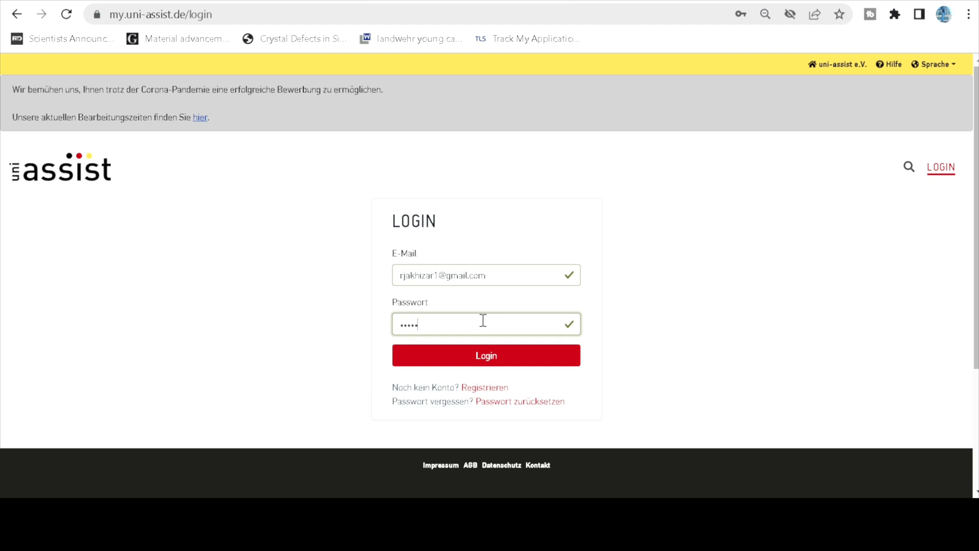
key("Return")
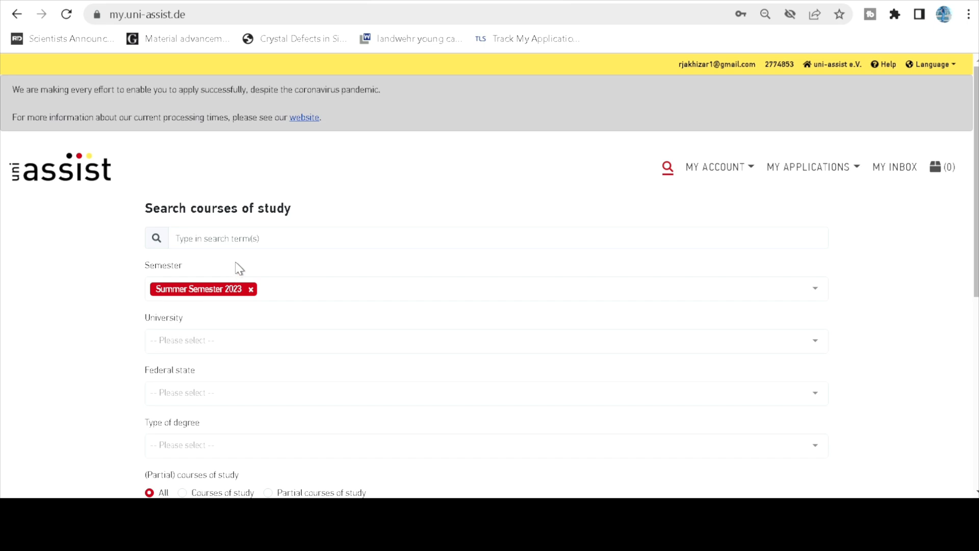
Paste the programme name into the course search and set the university filter to TH Köln.
left_click(274, 239)
type("Communication Systems and Networks")
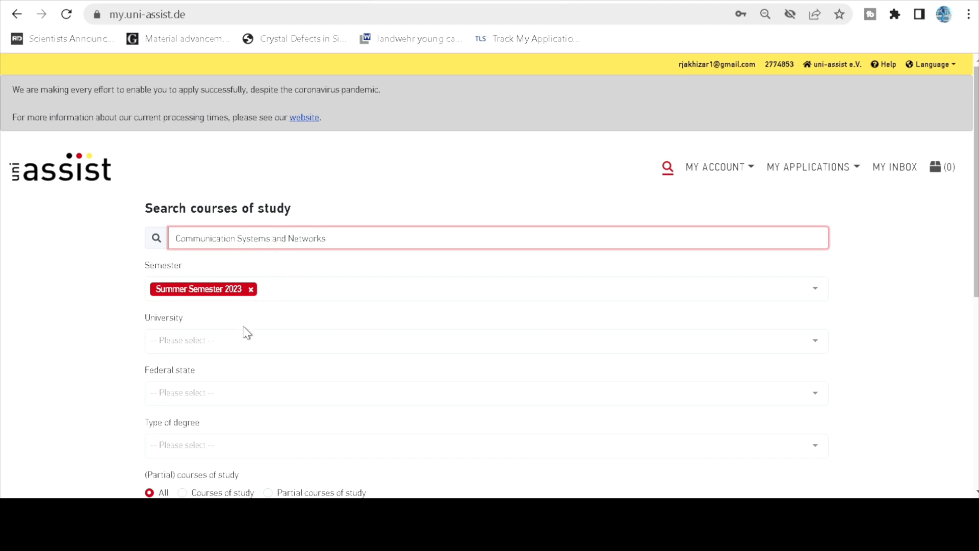
left_click(230, 341)
left_click(226, 317)
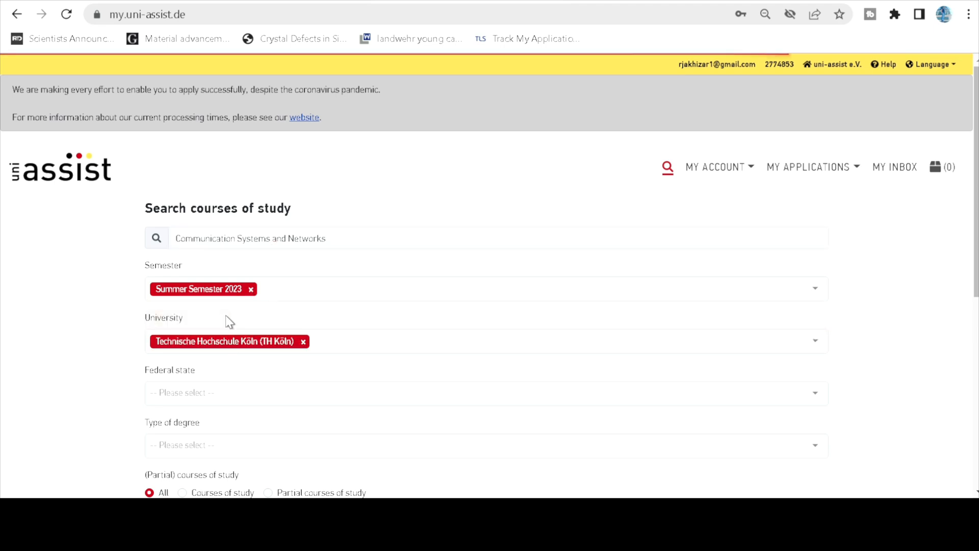
scroll(225, 321, "down", 1)
left_click(188, 320)
Filter by federal state Nordrhein-Westfalen and degree type Master, then run the search.
left_click(194, 295)
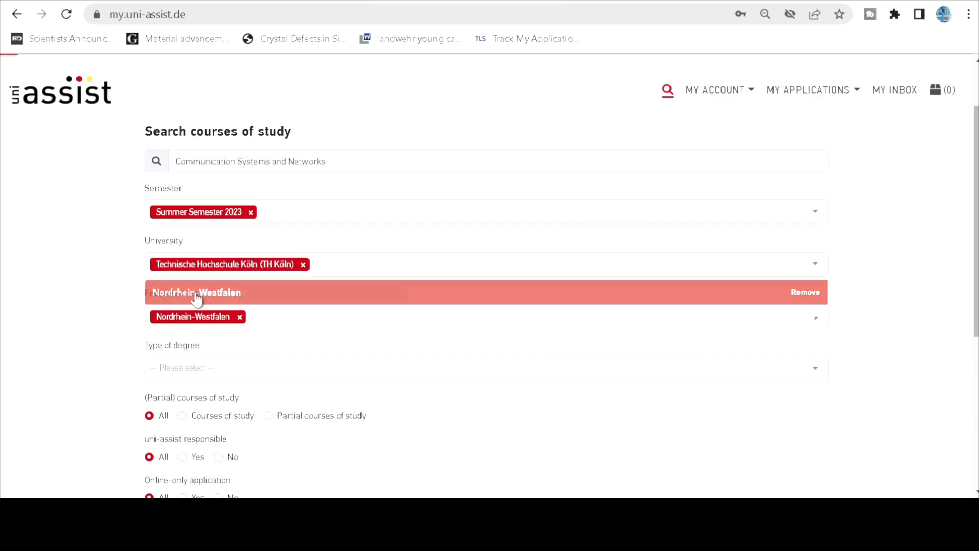
left_click(204, 371)
left_click(195, 344)
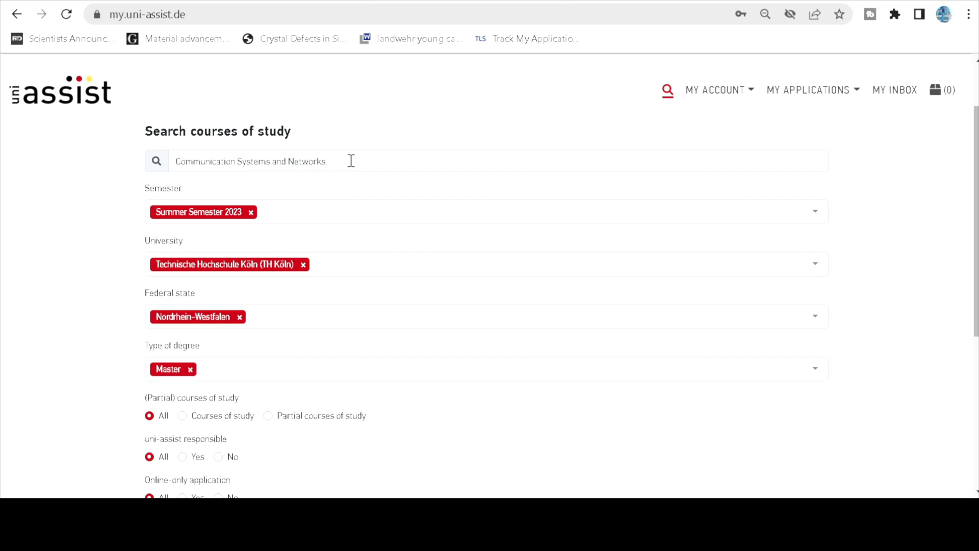
scroll(46, 339, "down", 5)
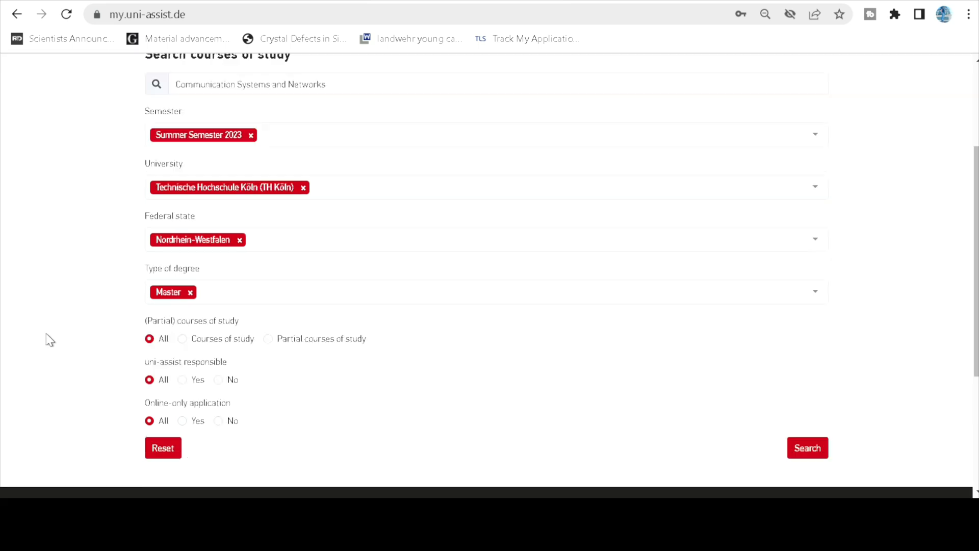
scroll(453, 305, "up", 2)
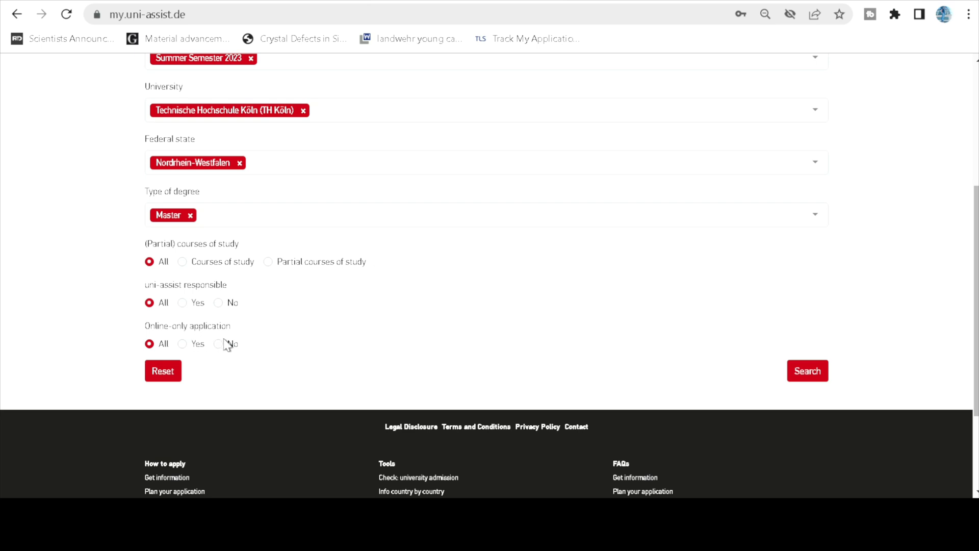
left_click(803, 375)
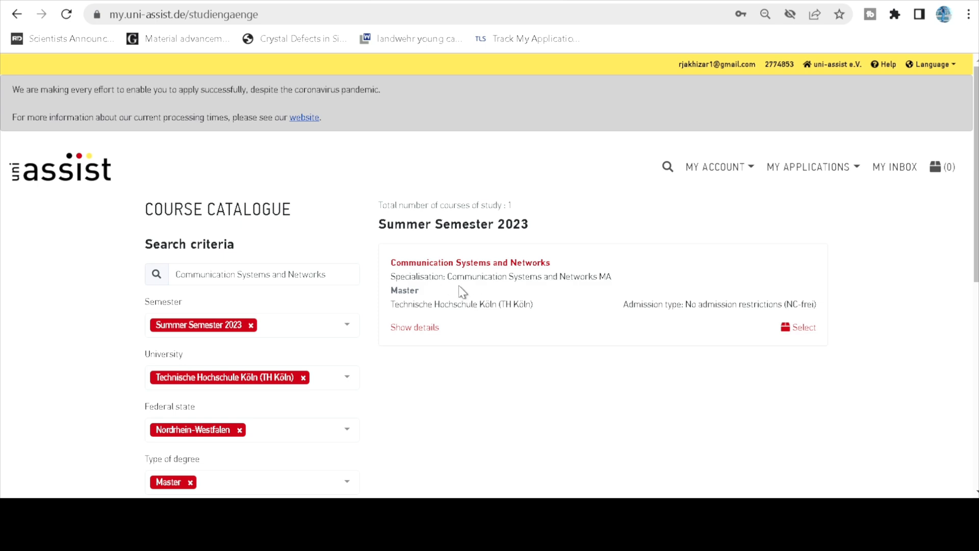
Check the course's TH Köln page, then select Communication Systems and Networks in uni-assist.
left_click(452, 262)
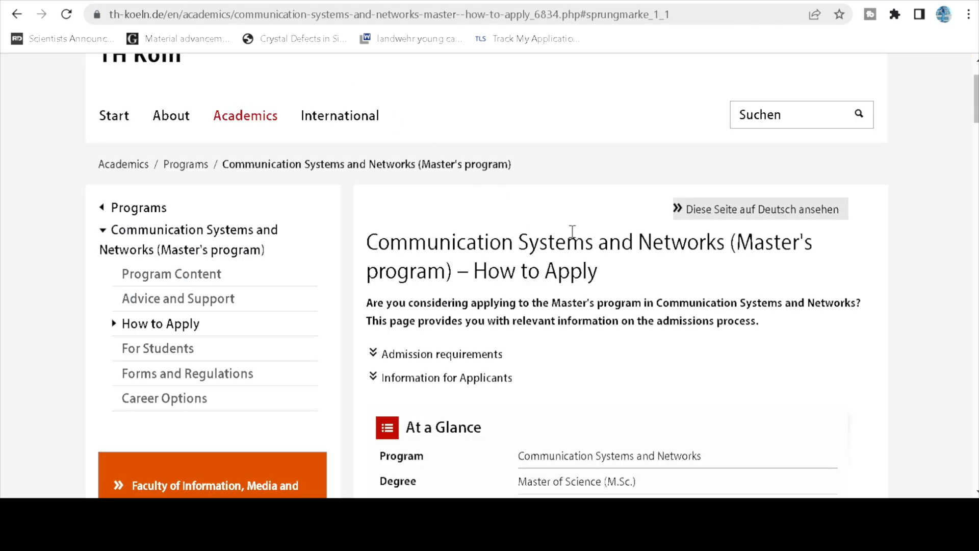
scroll(365, 176, "up", 2)
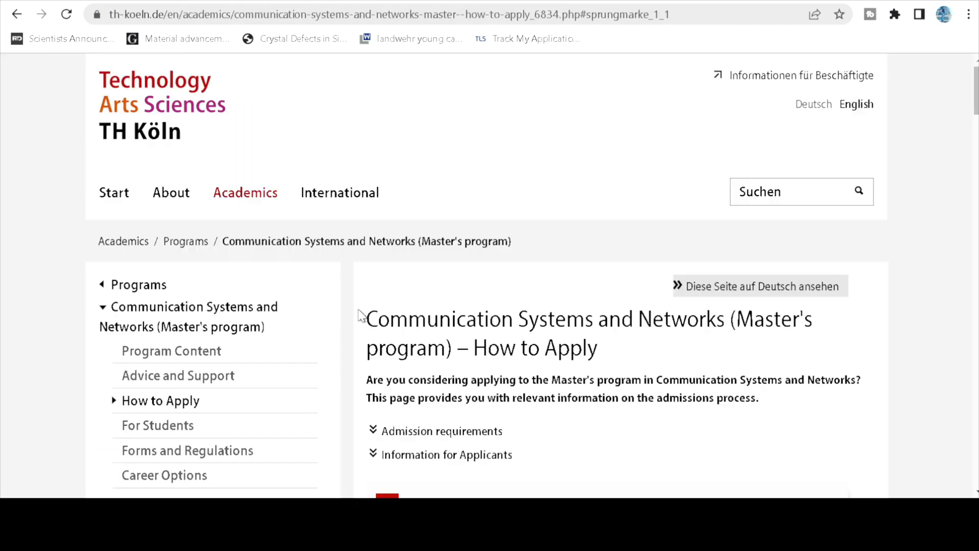
left_click(414, 1)
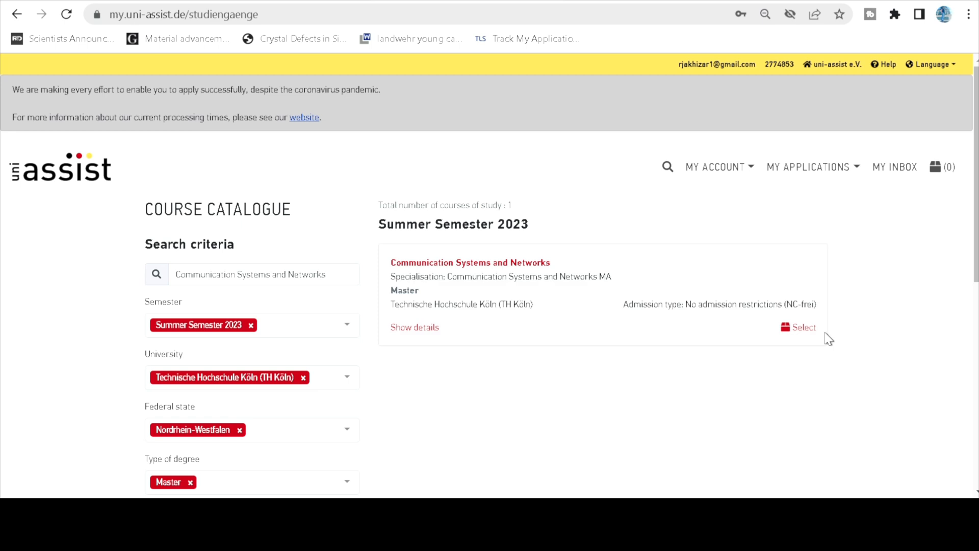
left_click(806, 329)
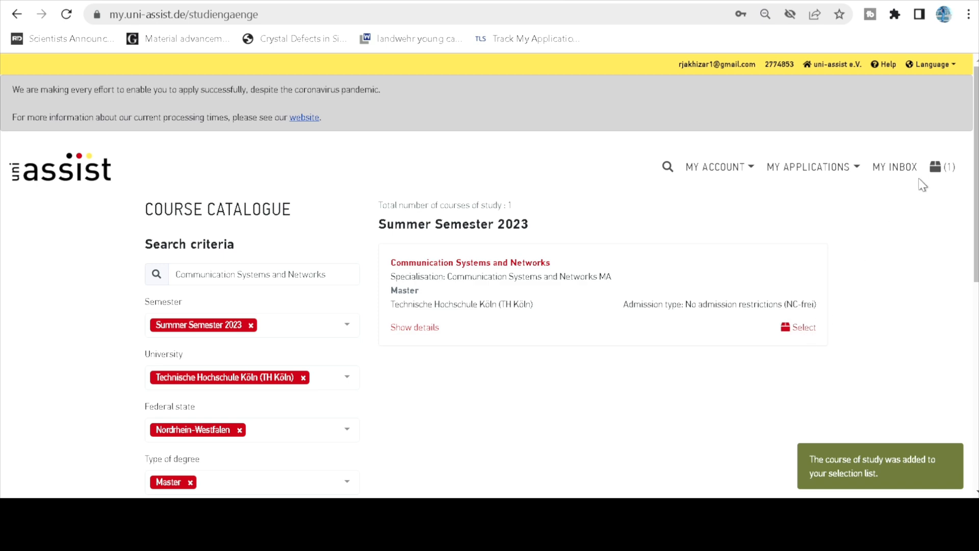
Open My Selection List and show the course's additional application-related questions.
left_click(947, 173)
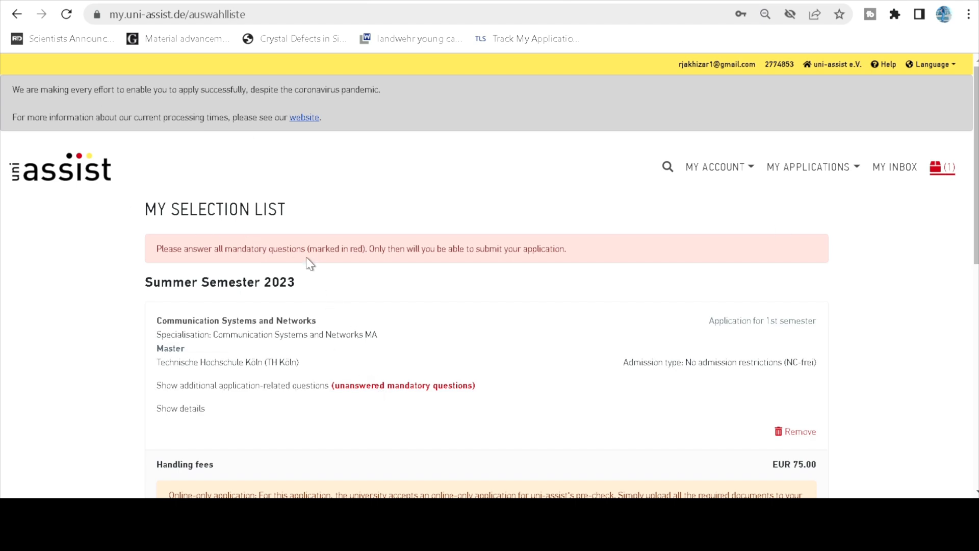
scroll(357, 265, "down", 3)
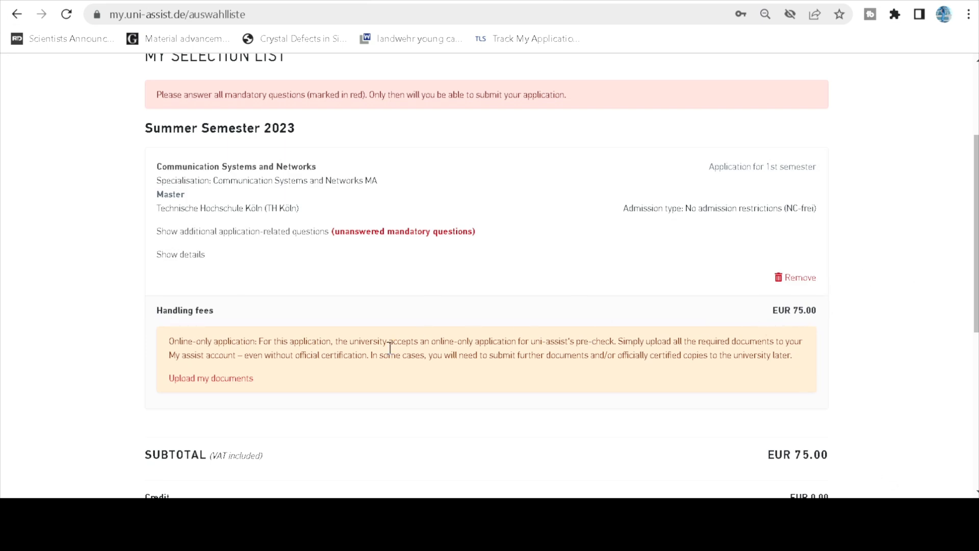
scroll(317, 382, "down", 3)
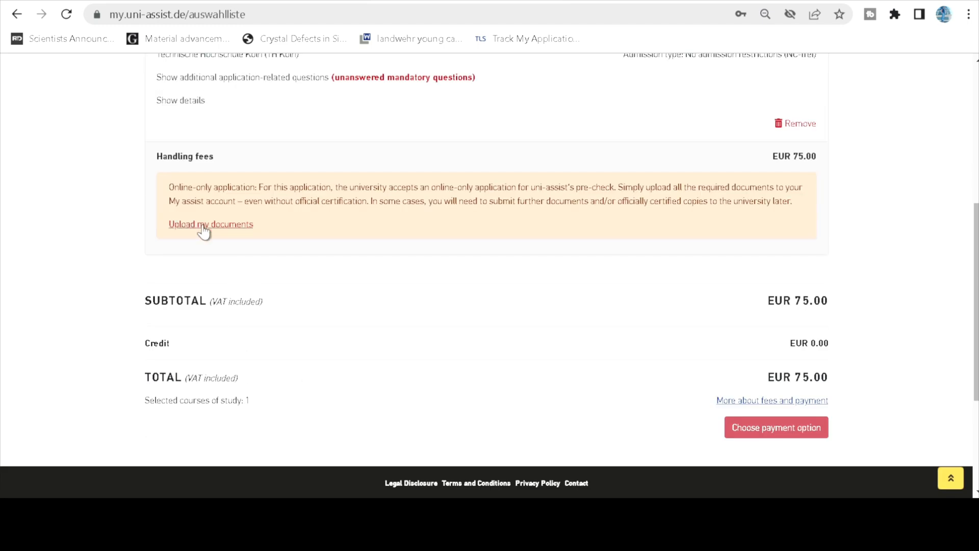
scroll(577, 289, "up", 3)
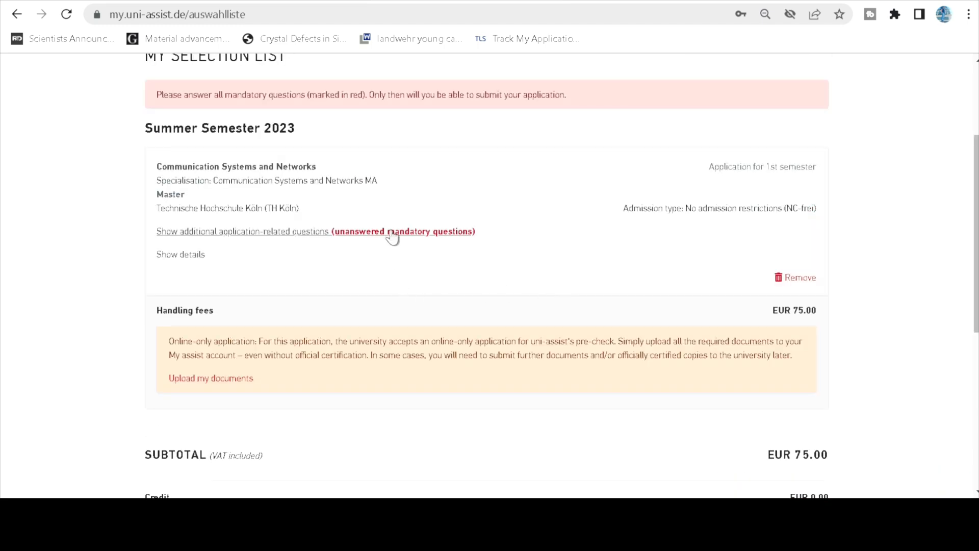
left_click(268, 235)
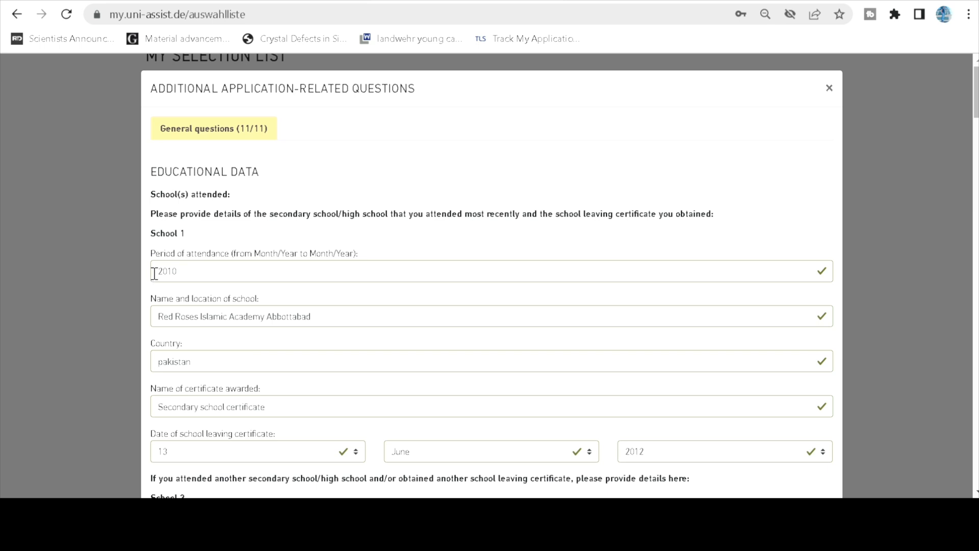
Fill in School 1, School 2 and the university entrance exam dated 9 March 2015.
left_click_drag(153, 194, 251, 201)
left_click(252, 204)
scroll(237, 410, "down", 1)
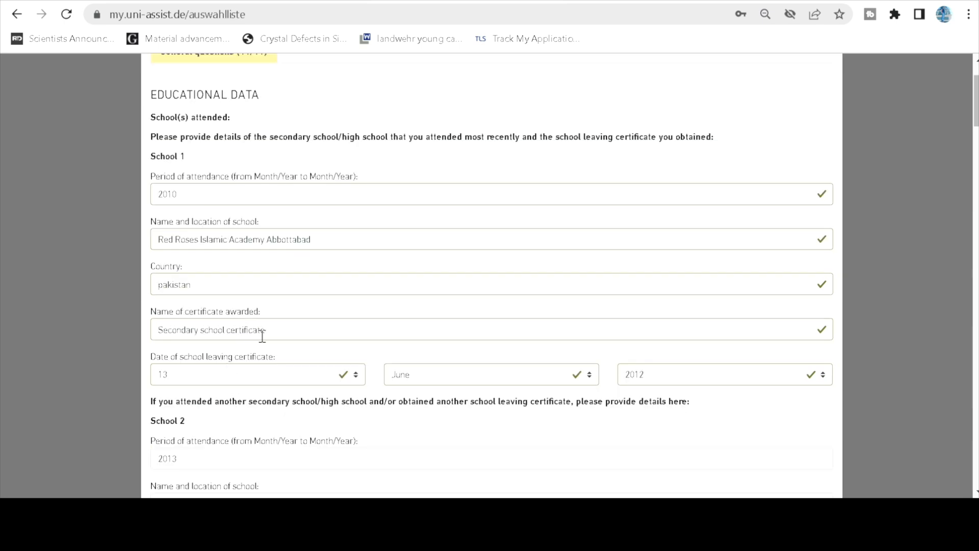
scroll(291, 352, "down", 1)
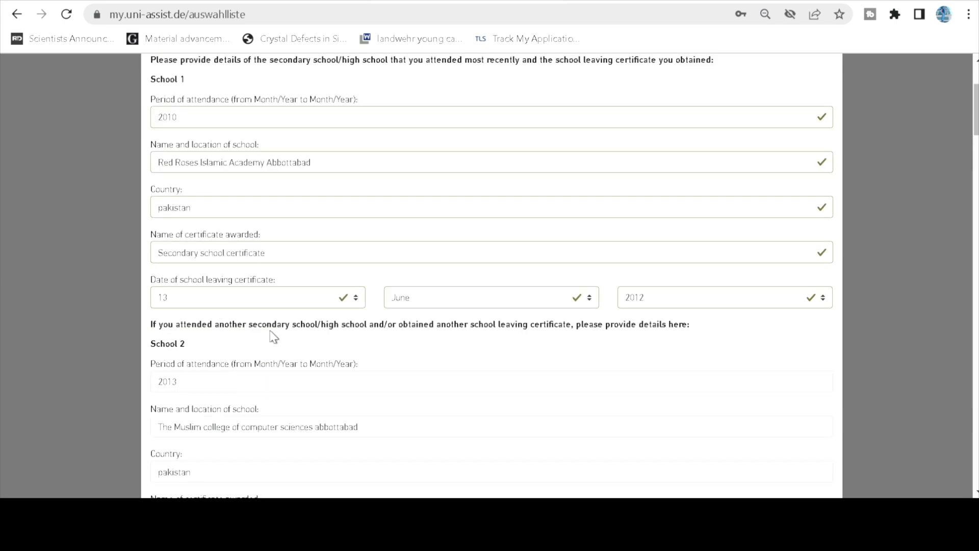
scroll(354, 358, "down", 2)
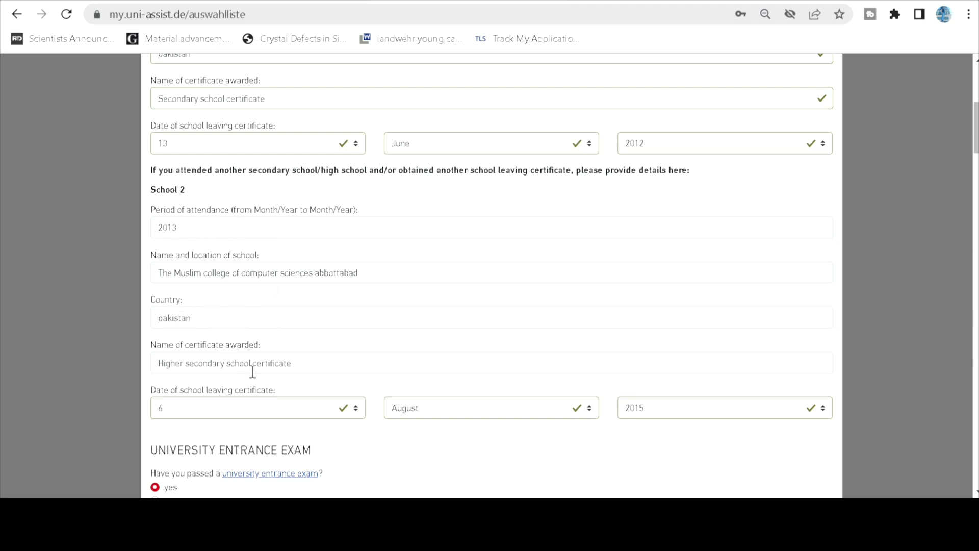
scroll(314, 373, "down", 2)
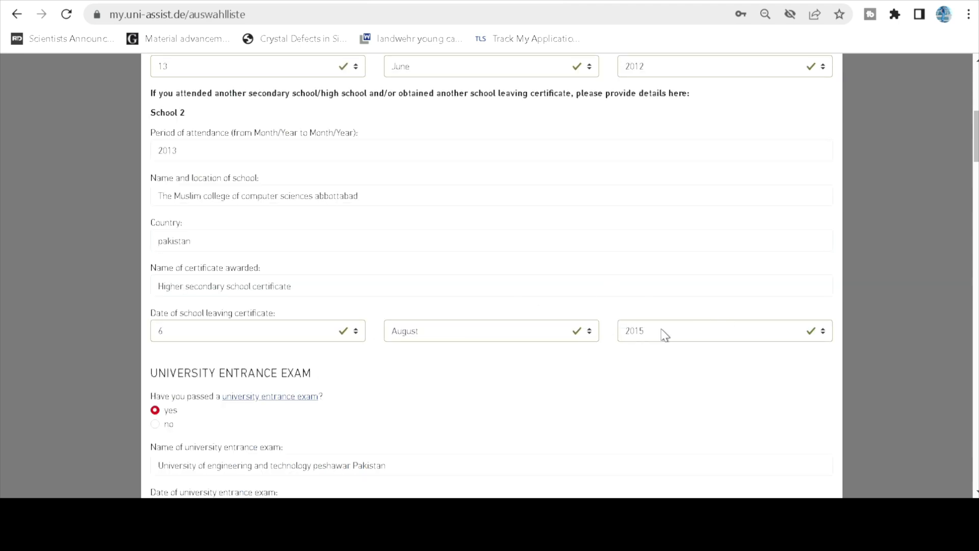
scroll(354, 386, "down", 3)
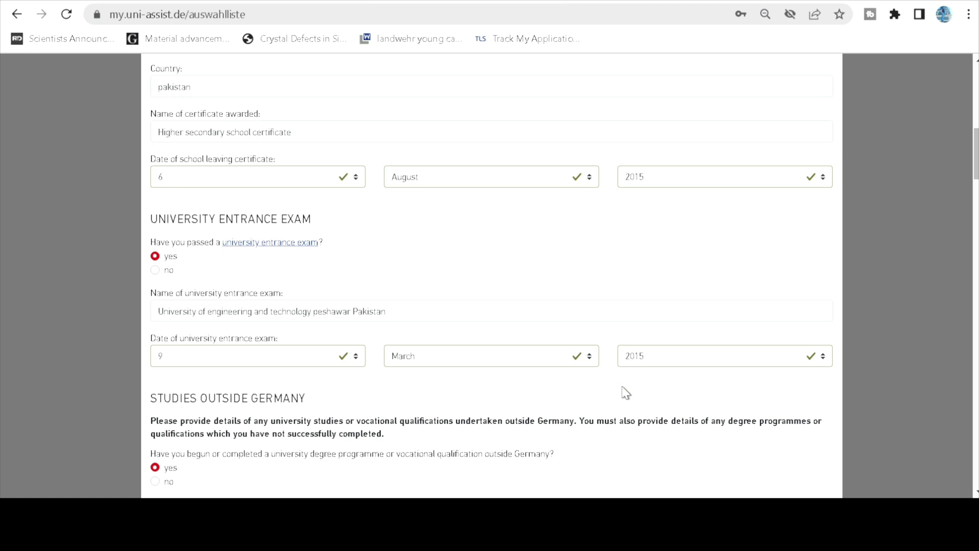
scroll(544, 383, "down", 3)
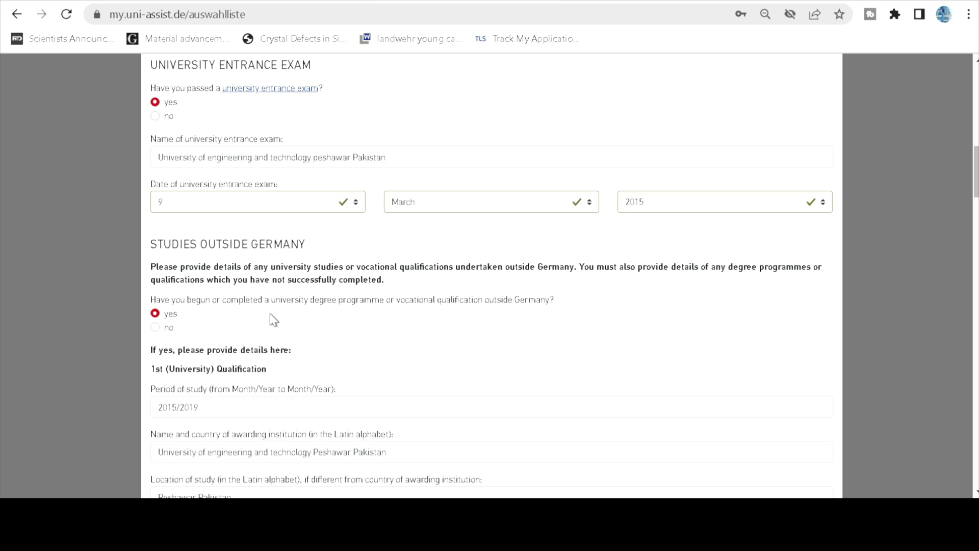
Enter the completed Electrical Engineering bachelor from Peshawar, 2015/2019, as the first foreign qualification.
scroll(327, 352, "down", 3)
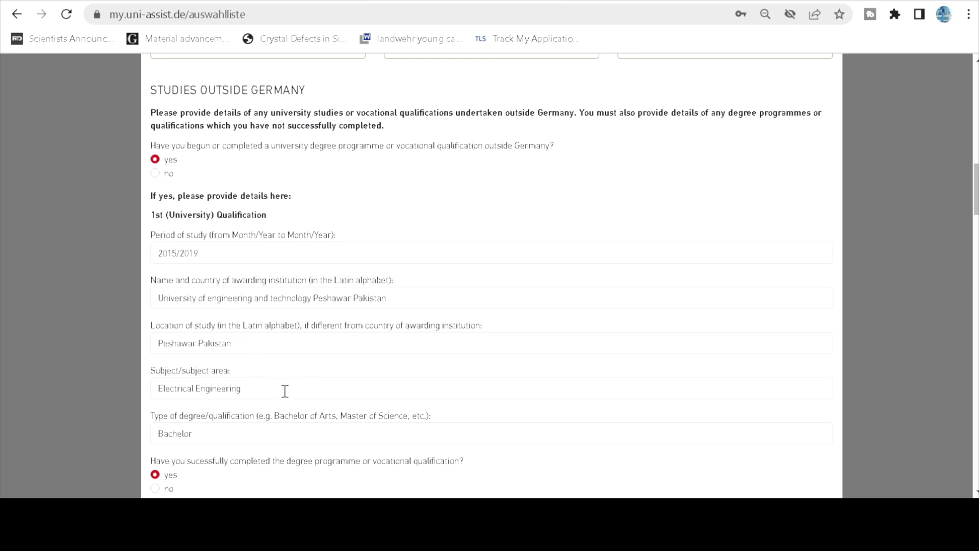
scroll(295, 405, "down", 1)
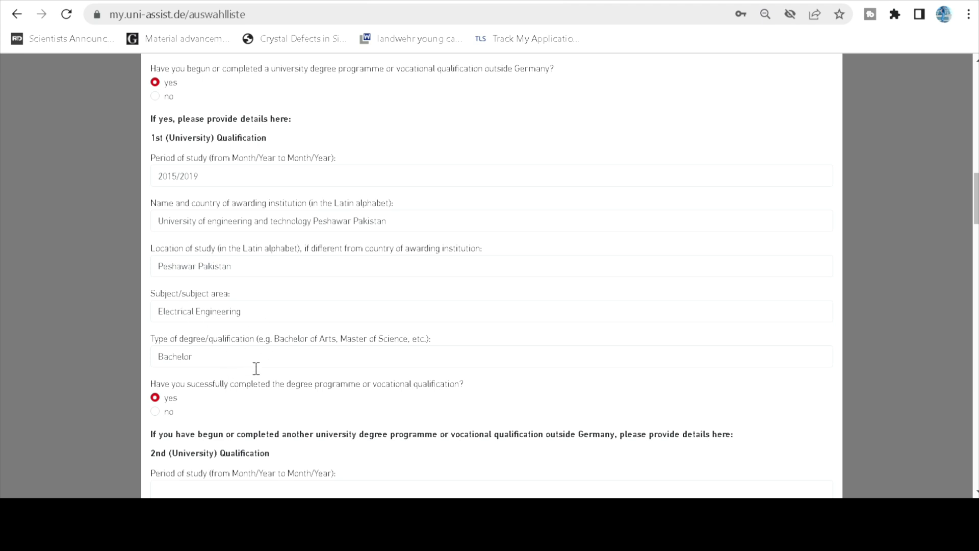
scroll(278, 378, "down", 3)
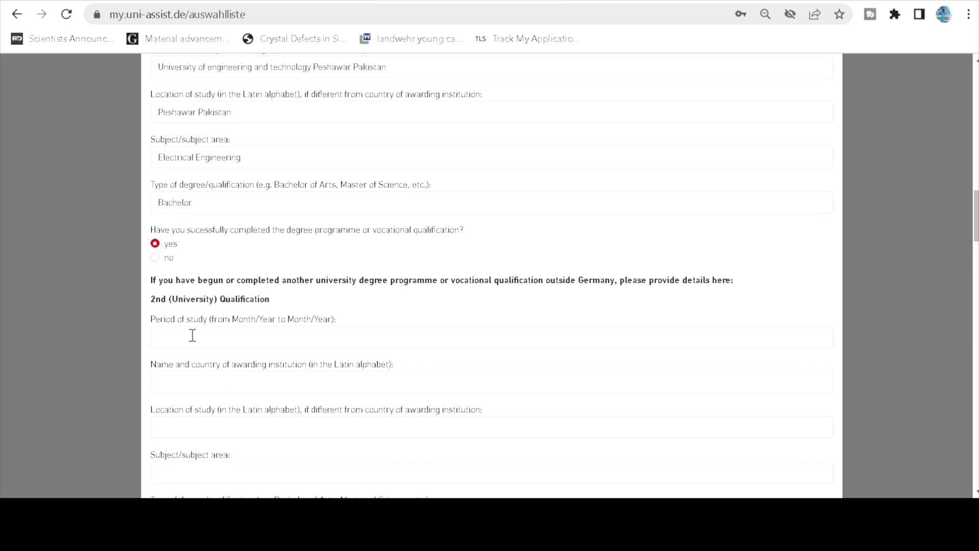
scroll(215, 389, "down", 2)
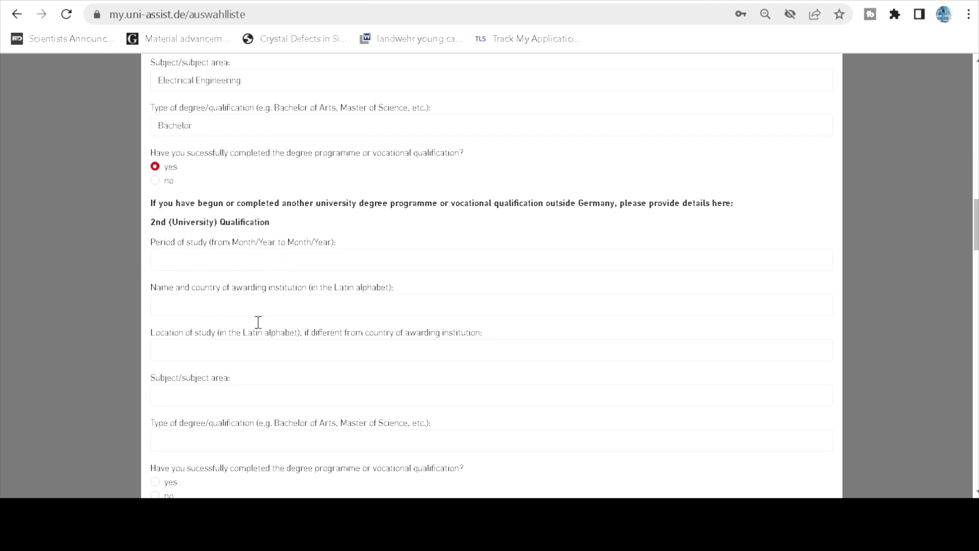
scroll(255, 306, "down", 7)
scroll(242, 328, "down", 3)
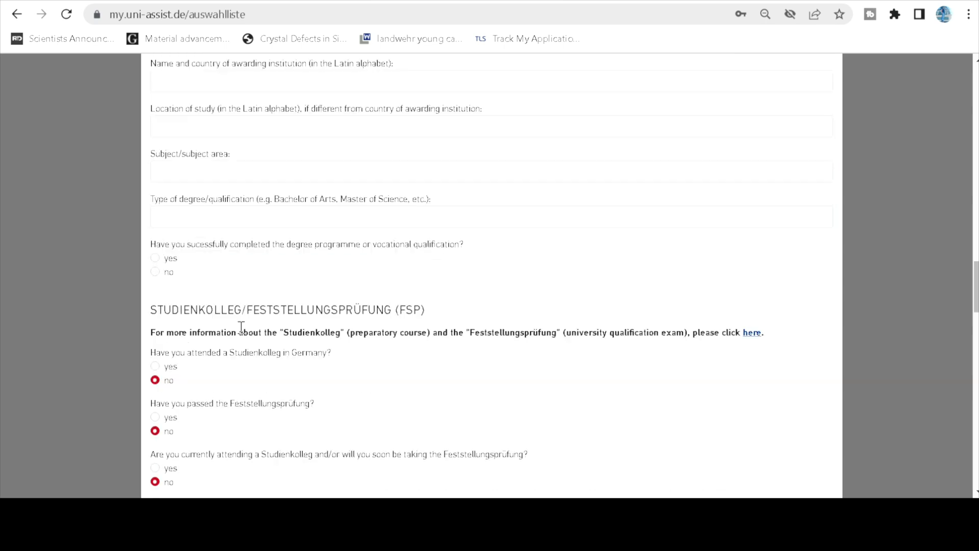
scroll(241, 328, "up", 4)
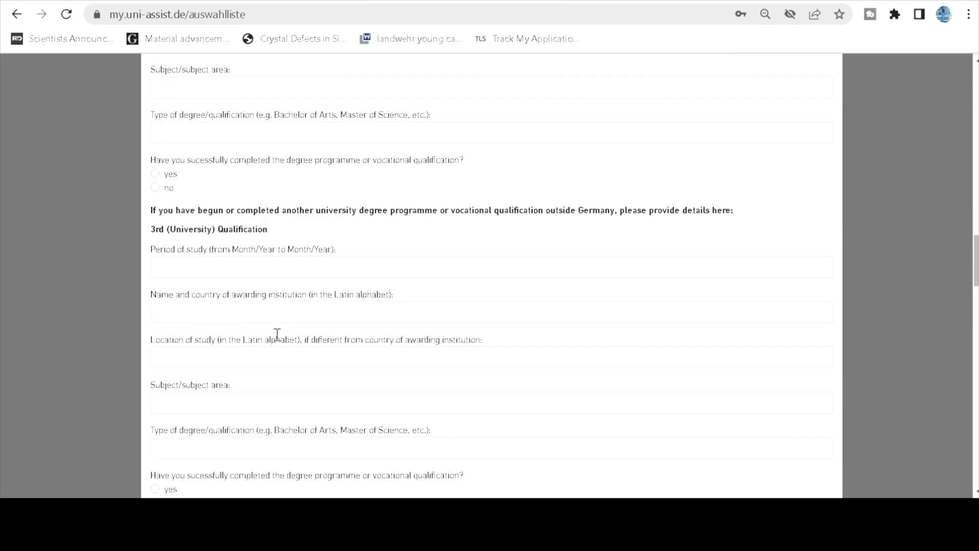
scroll(276, 334, "down", 6)
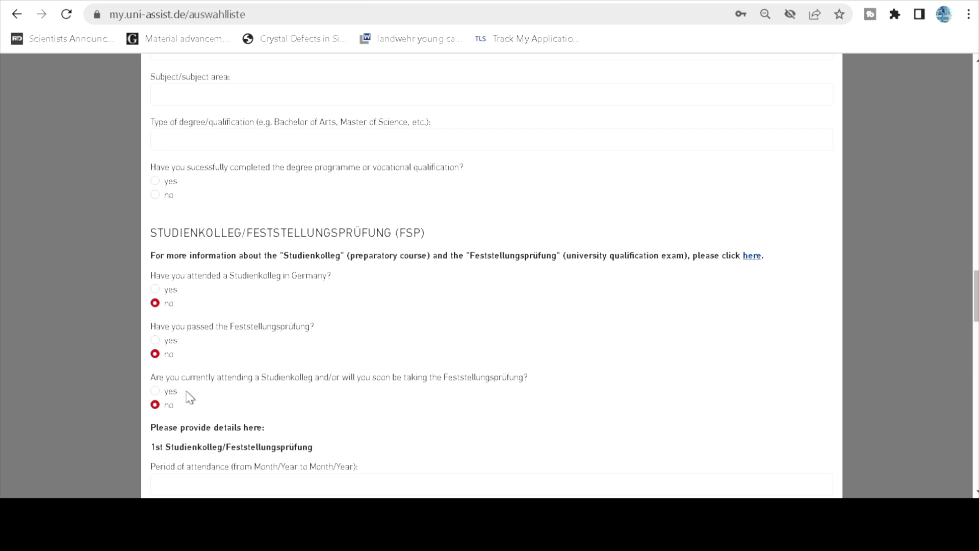
scroll(192, 400, "down", 7)
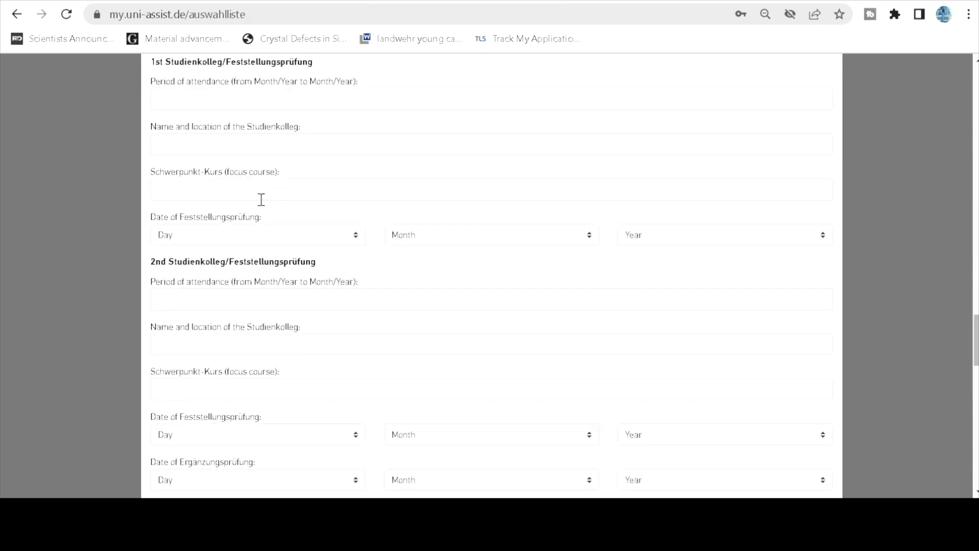
scroll(265, 214, "up", 3)
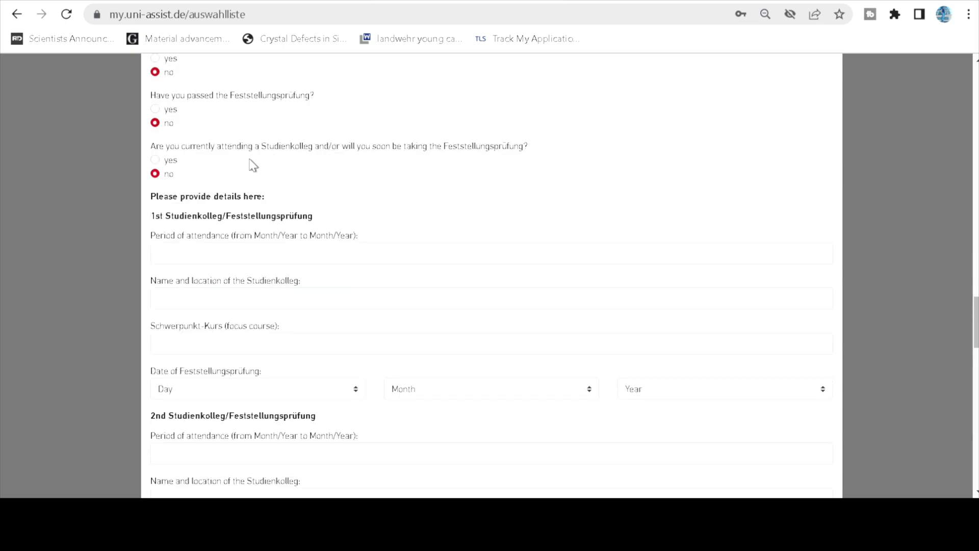
scroll(231, 215, "down", 2)
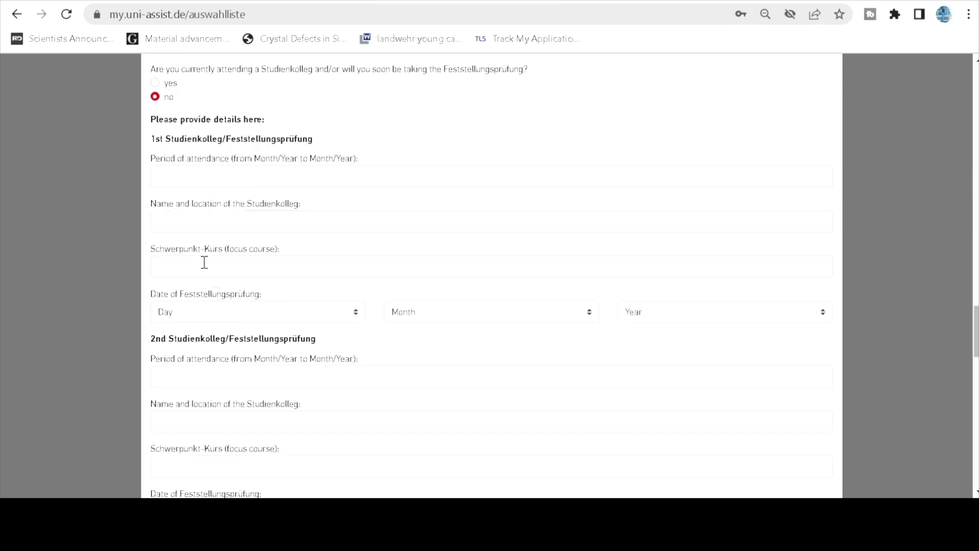
scroll(263, 360, "down", 5)
scroll(263, 359, "down", 3)
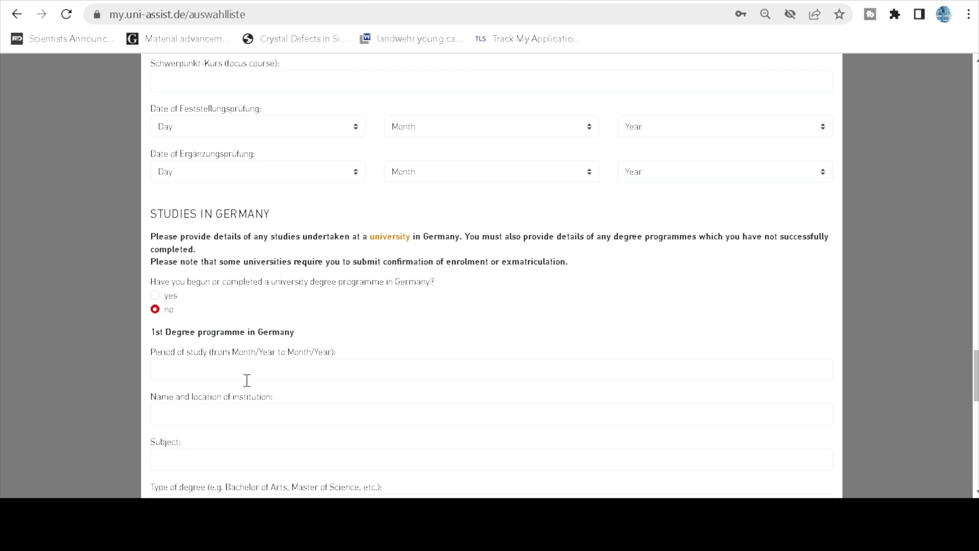
scroll(247, 380, "down", 3)
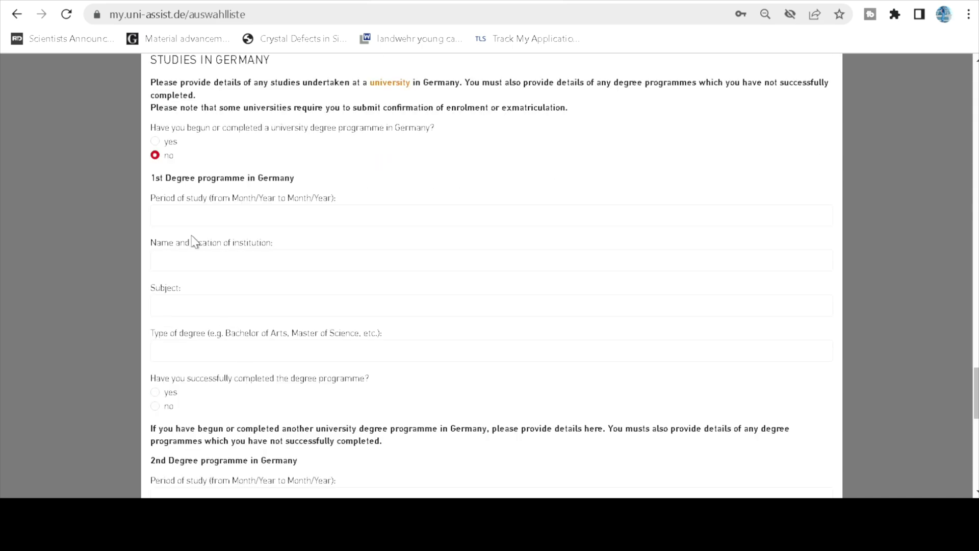
scroll(249, 295, "down", 3)
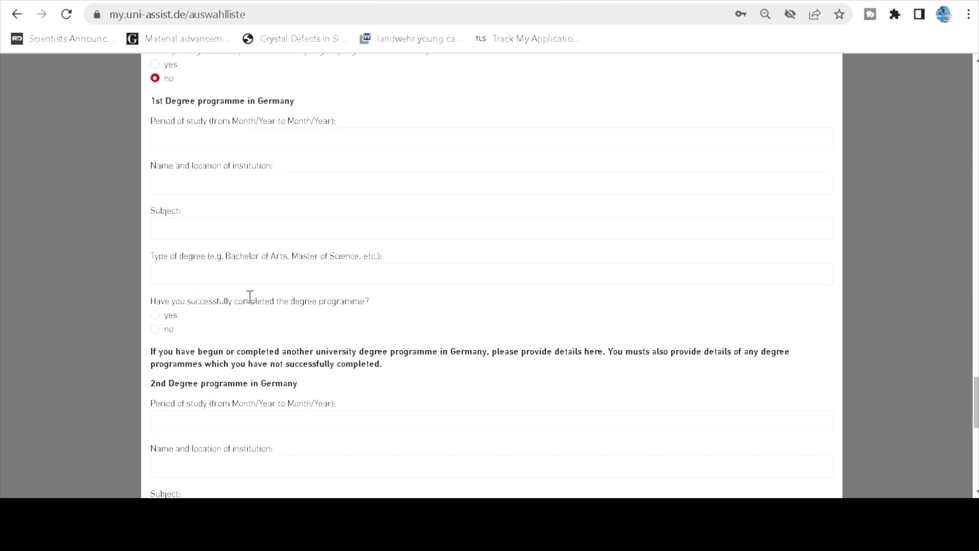
scroll(255, 302, "down", 4)
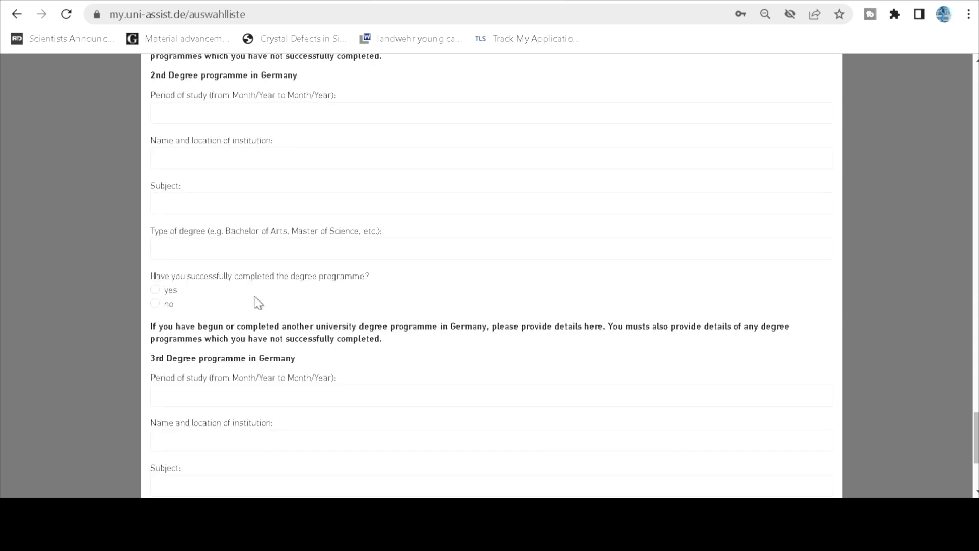
scroll(259, 303, "down", 4)
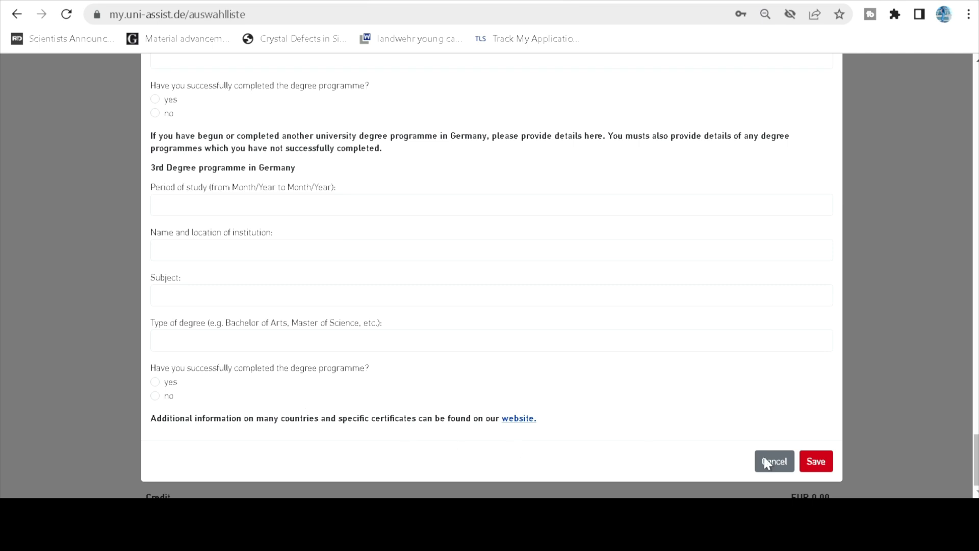
Save the question answers and continue to the upload page from the online-only notice.
left_click(817, 462)
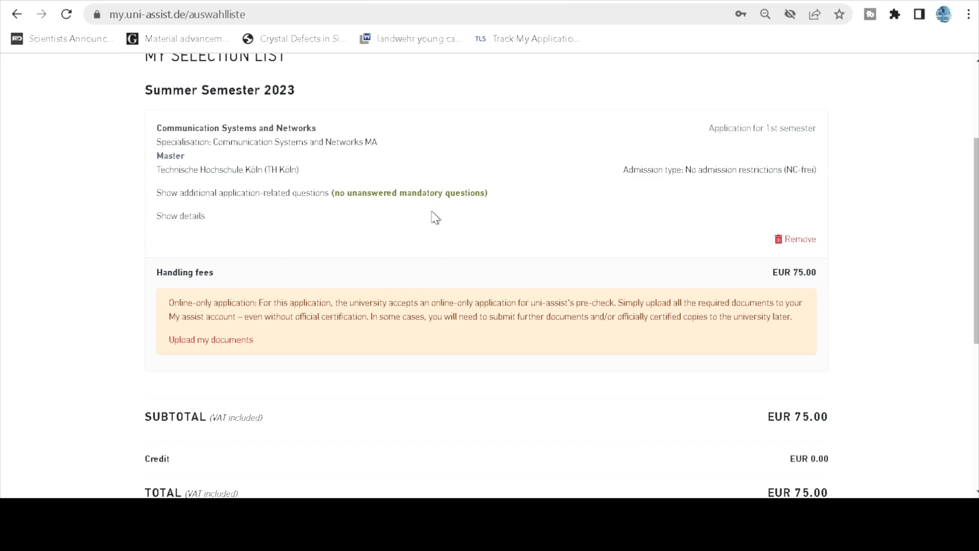
scroll(459, 239, "down", 3)
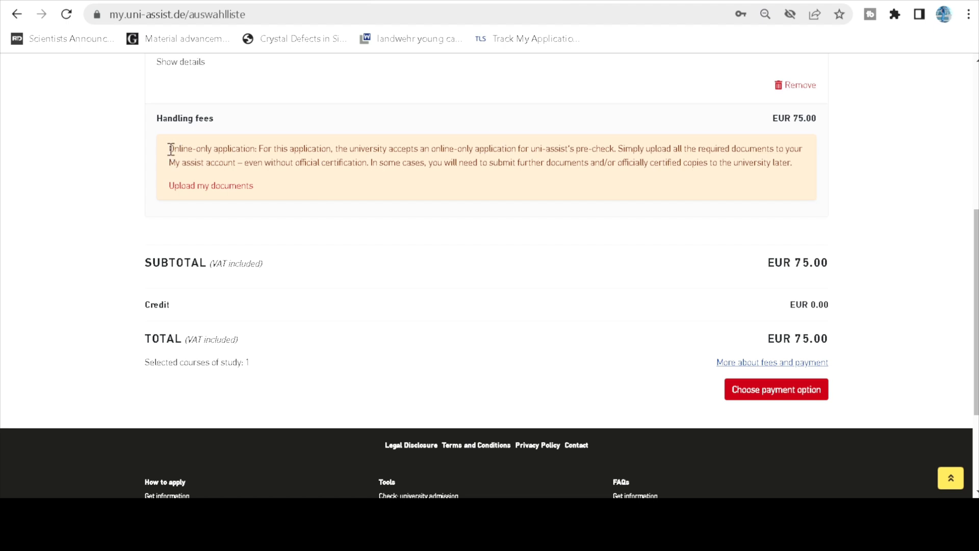
left_click_drag(171, 149, 340, 150)
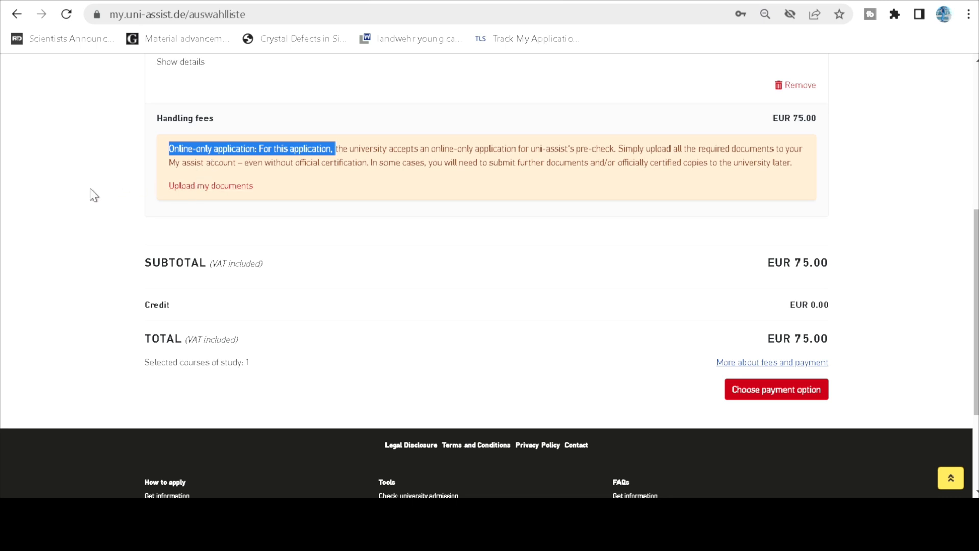
left_click(218, 186)
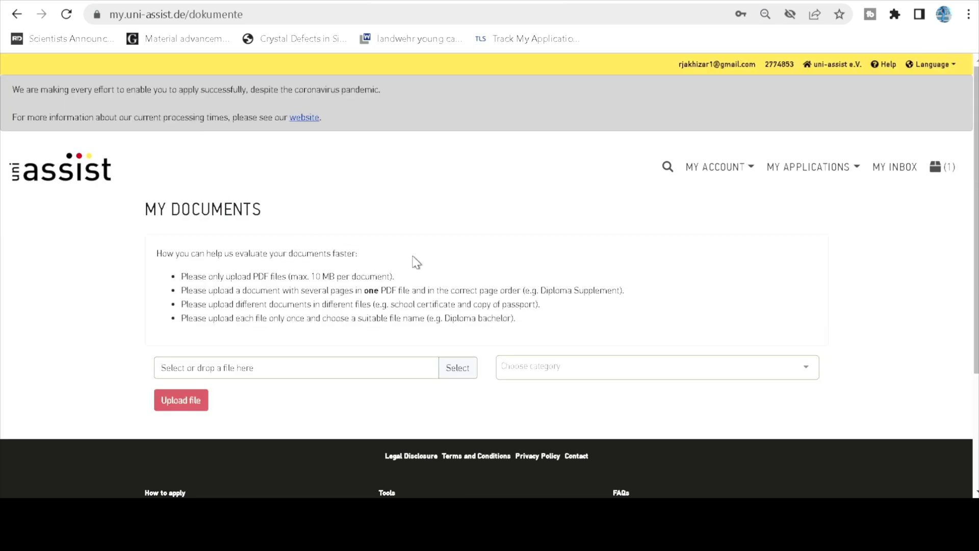
Upload LOM university of Koln.pdf under the Letter of motivation category.
scroll(417, 262, "down", 1)
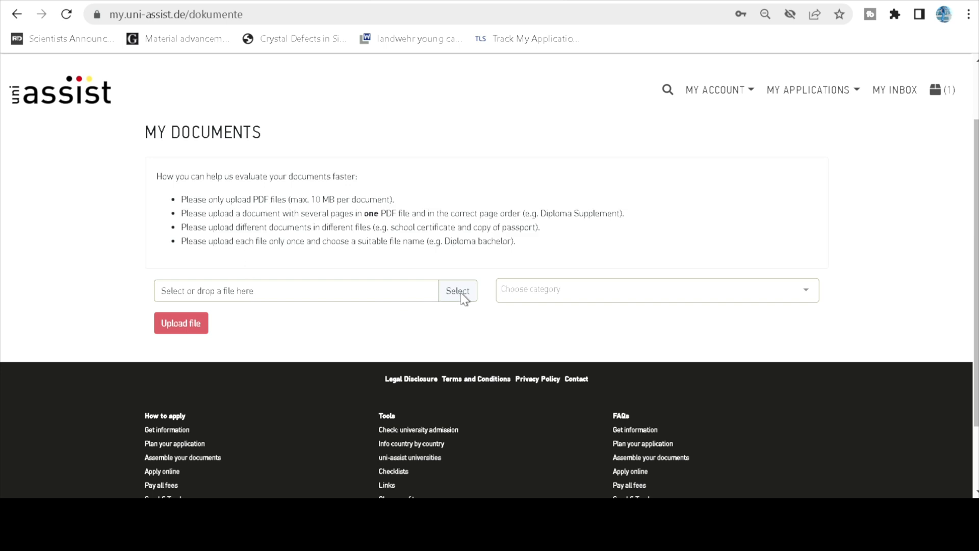
left_click(519, 291)
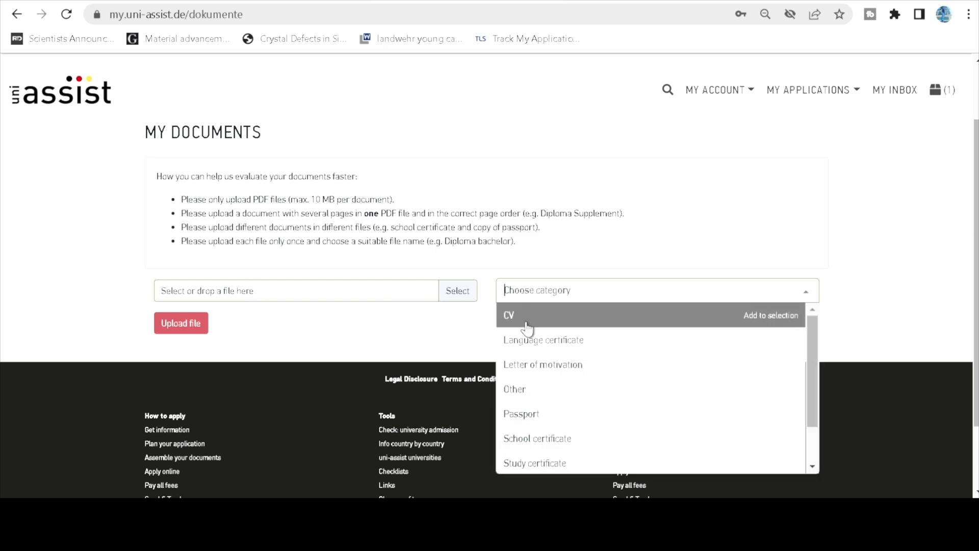
left_click(534, 366)
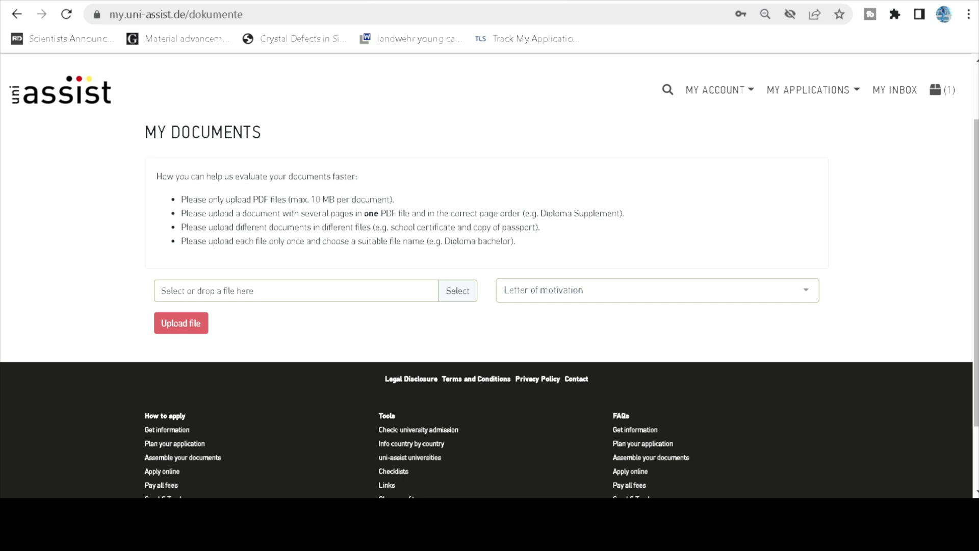
left_click(352, 392)
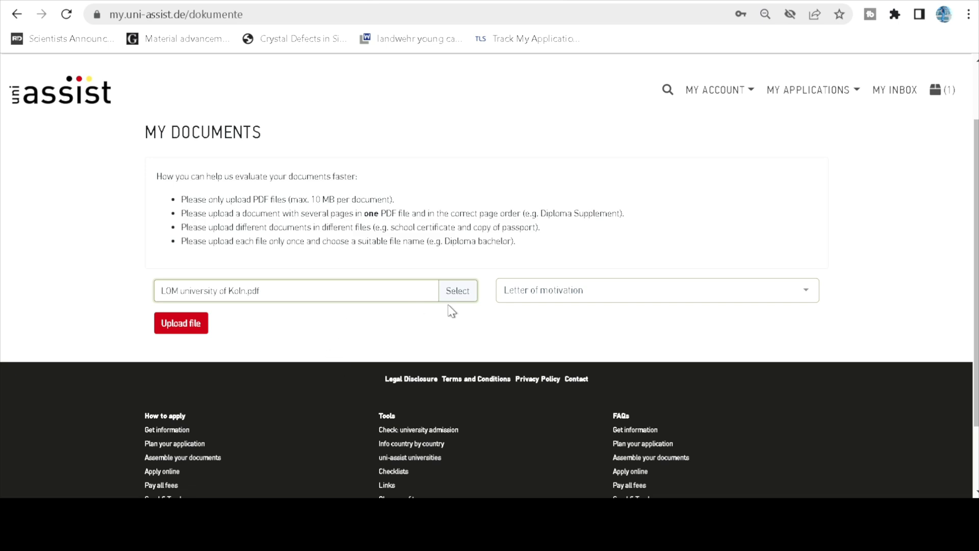
left_click(183, 326)
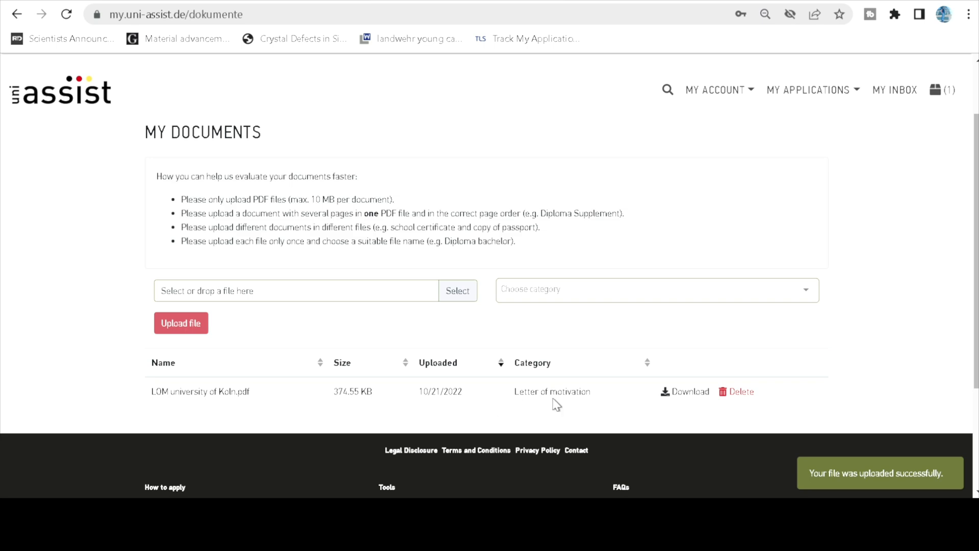
Upload IELTS NEW.pdf under the Language certificate category.
left_click(565, 291)
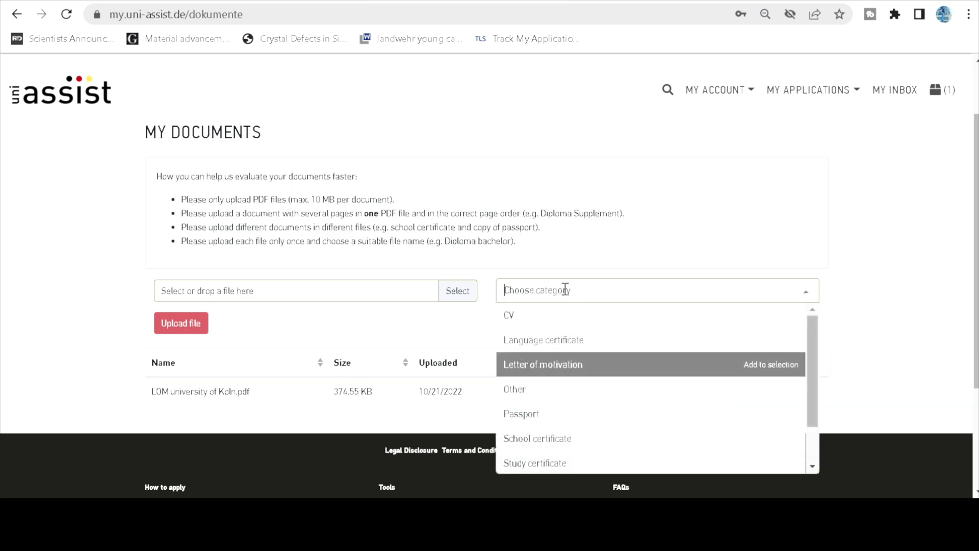
left_click(551, 341)
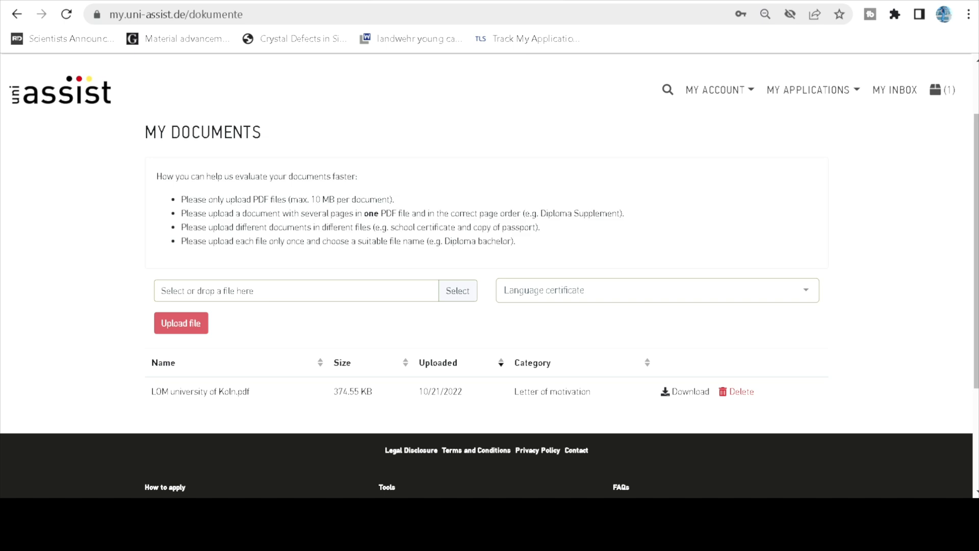
left_click(190, 331)
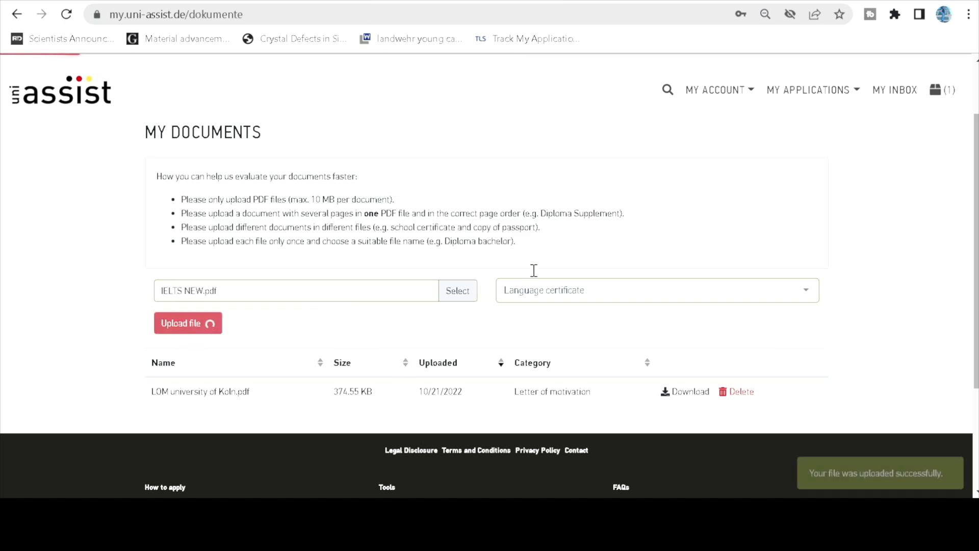
scroll(416, 277, "down", 3)
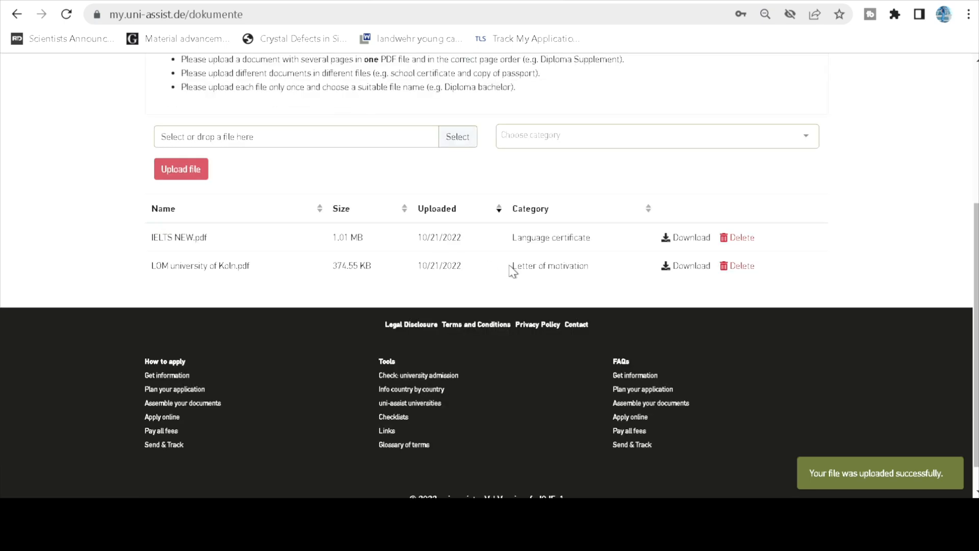
scroll(550, 236, "up", 2)
left_click(551, 213)
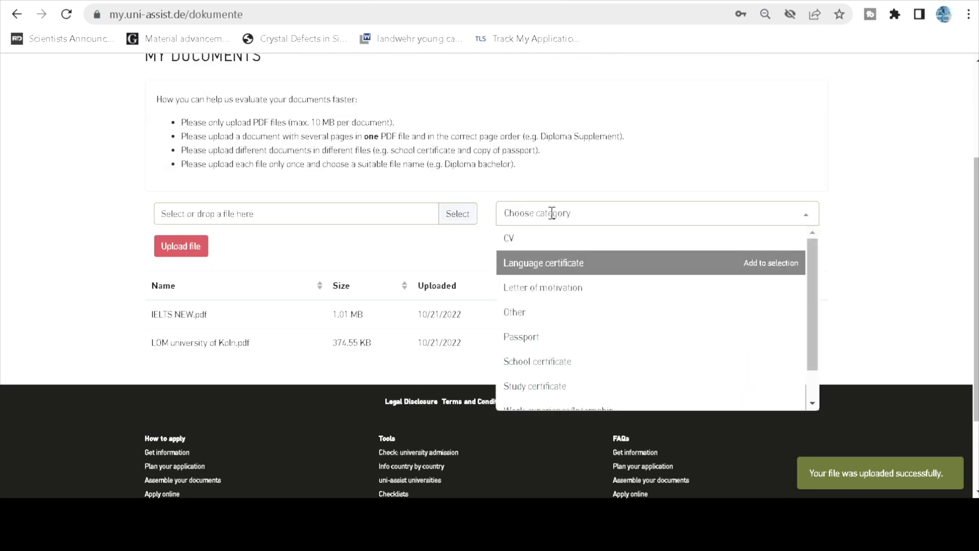
left_click(41, 252)
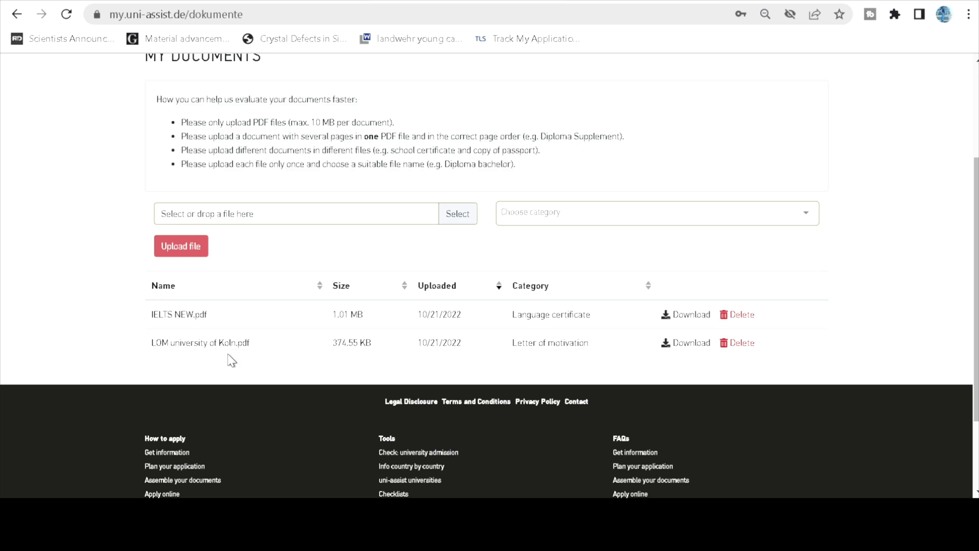
left_click(546, 212)
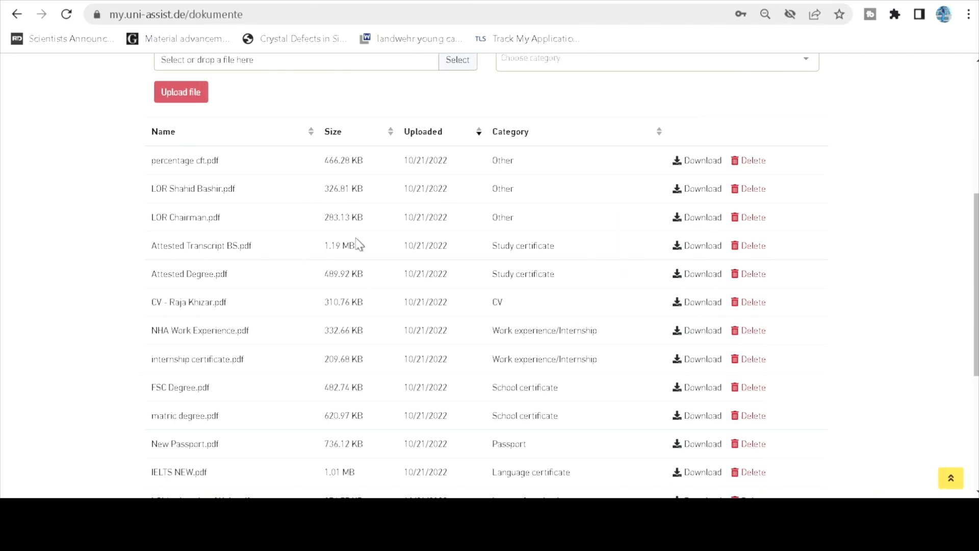
scroll(549, 267, "down", 2)
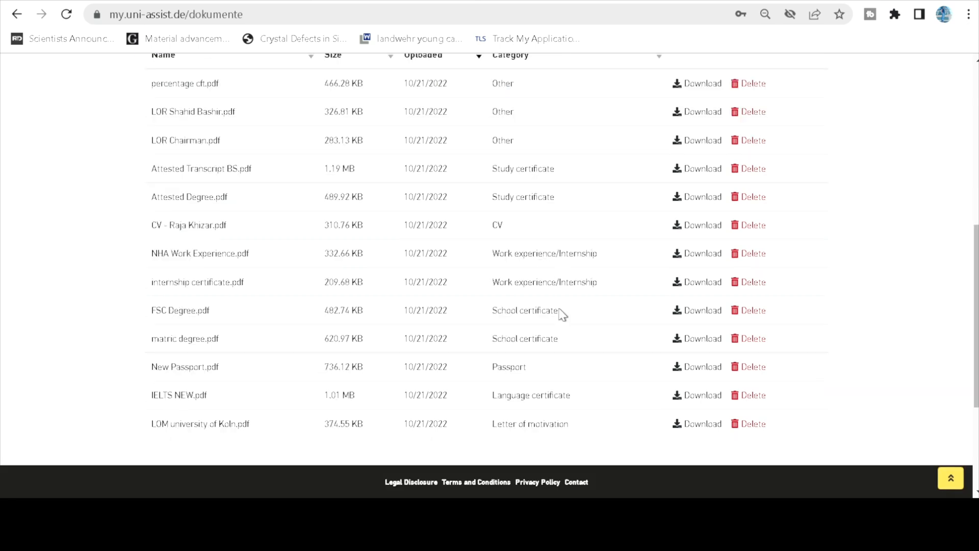
scroll(561, 314, "up", 4)
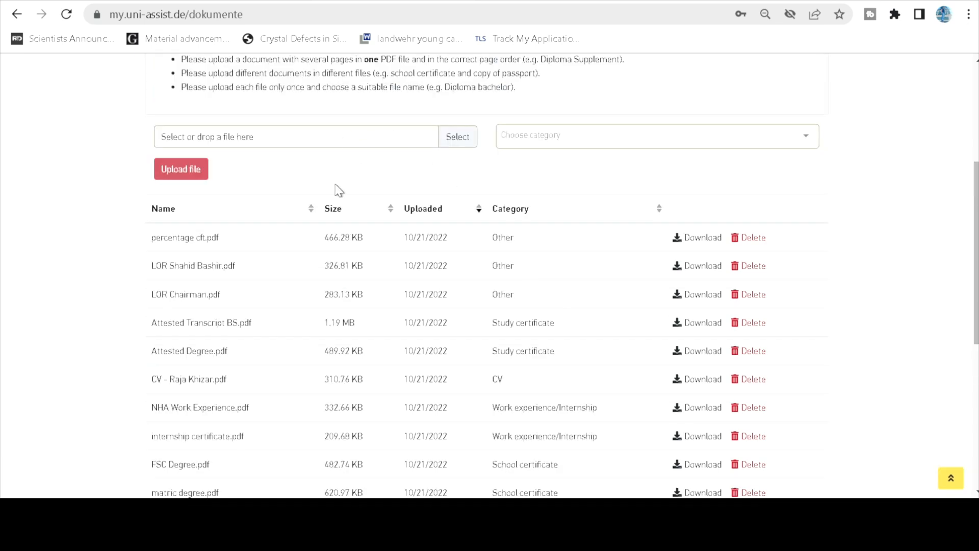
scroll(487, 207, "up", 3)
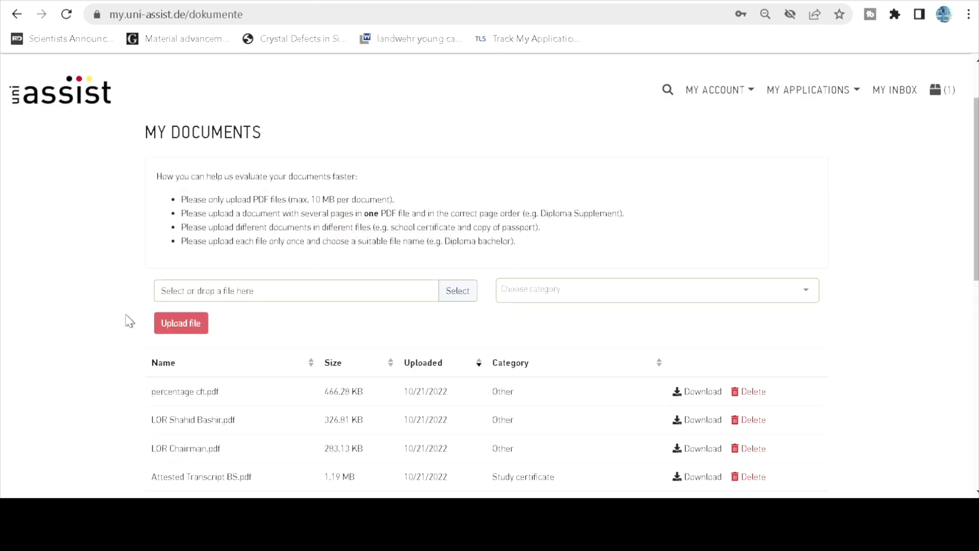
scroll(269, 333, "down", 8)
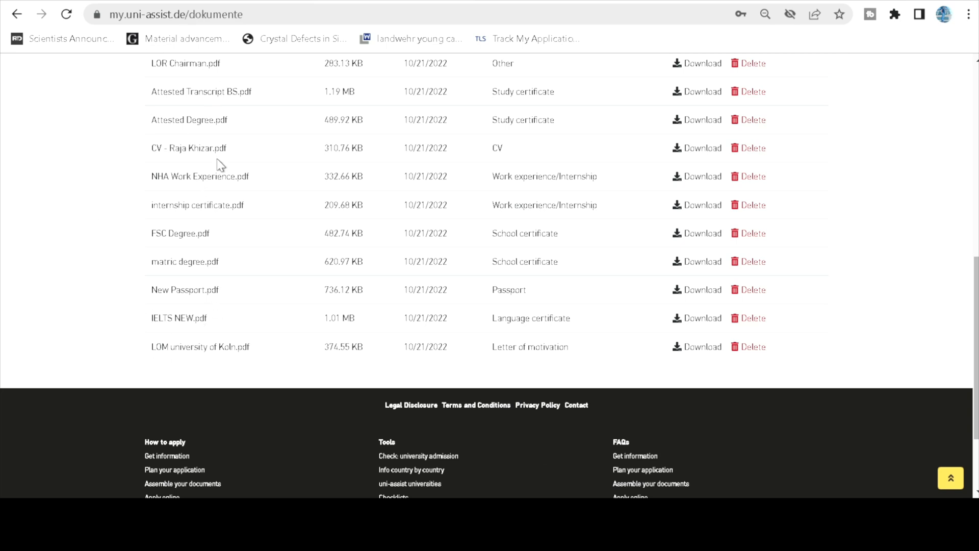
scroll(220, 168, "up", 5)
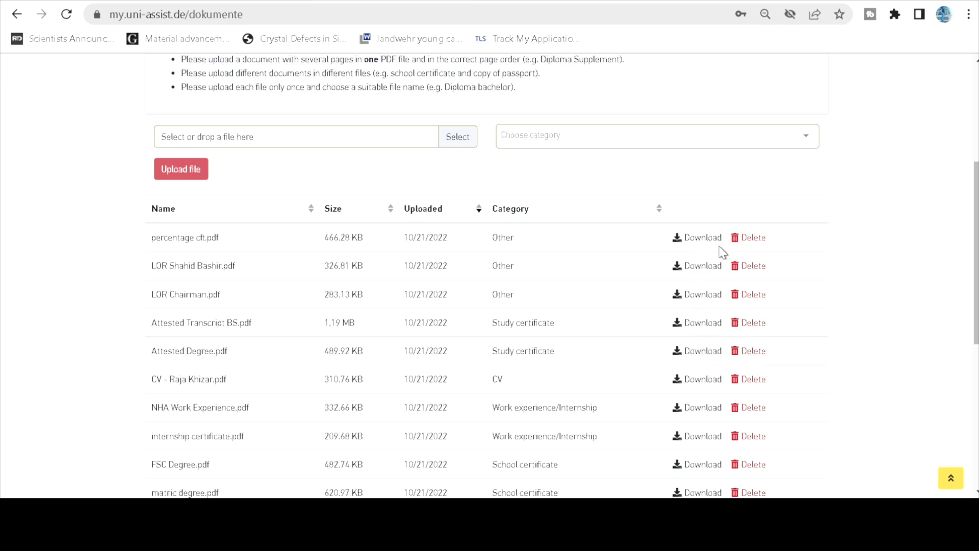
scroll(832, 245, "up", 2)
scroll(834, 246, "up", 3)
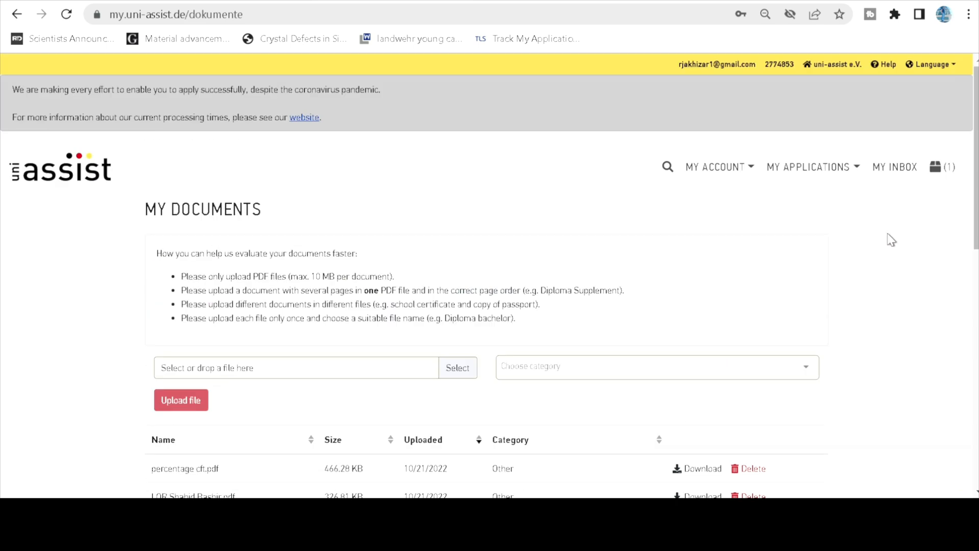
scroll(885, 245, "down", 10)
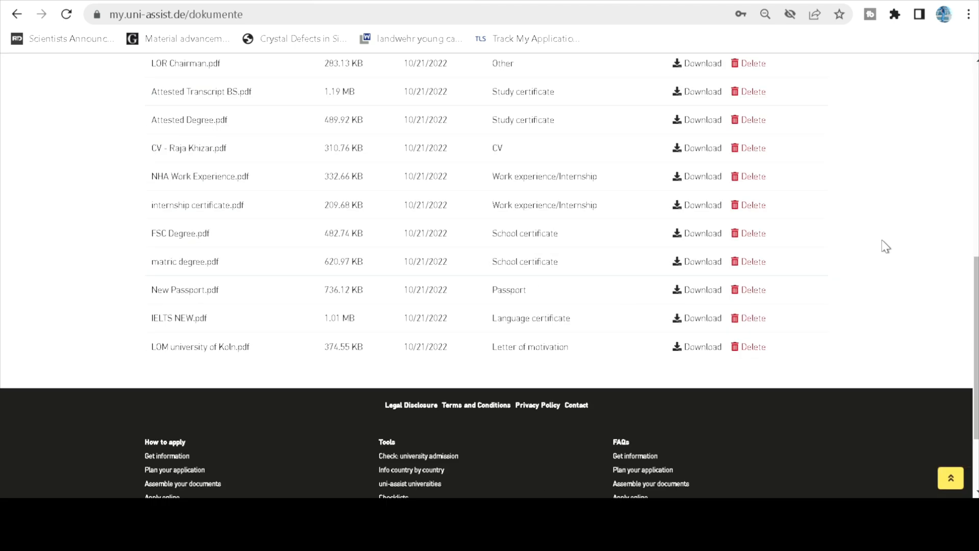
scroll(886, 246, "up", 7)
scroll(886, 247, "up", 3)
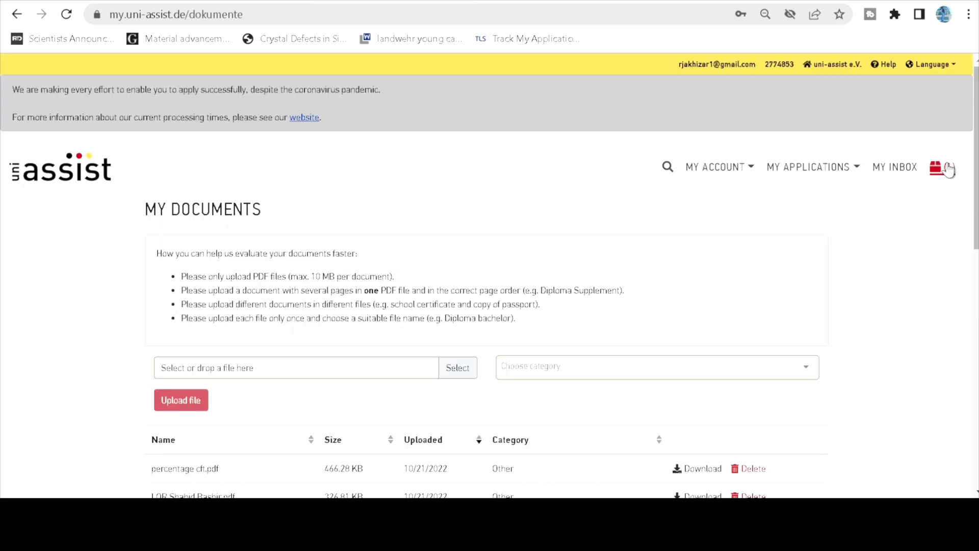
Review My Selection List: one Communication Systems and Networks application, EUR 75.00 total, no credit applied.
left_click(947, 169)
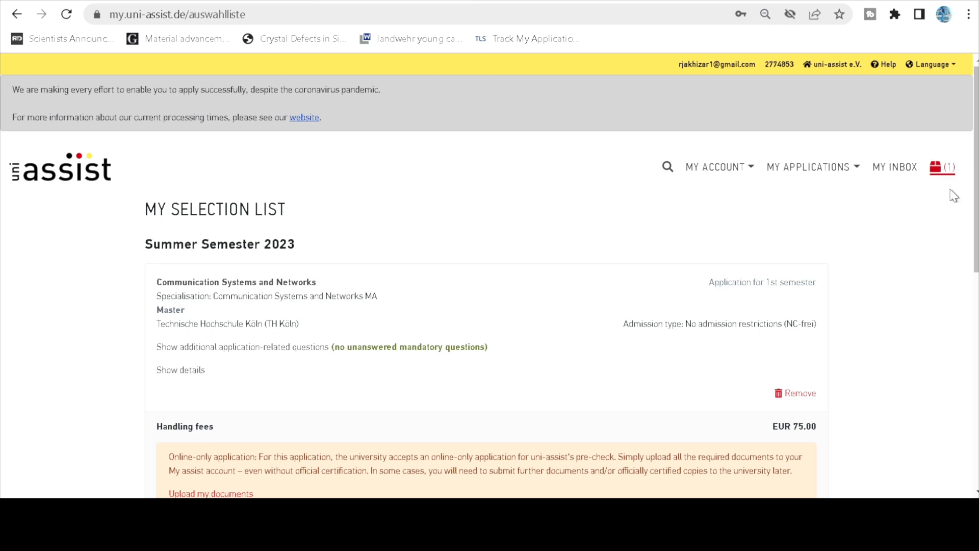
scroll(918, 282, "down", 4)
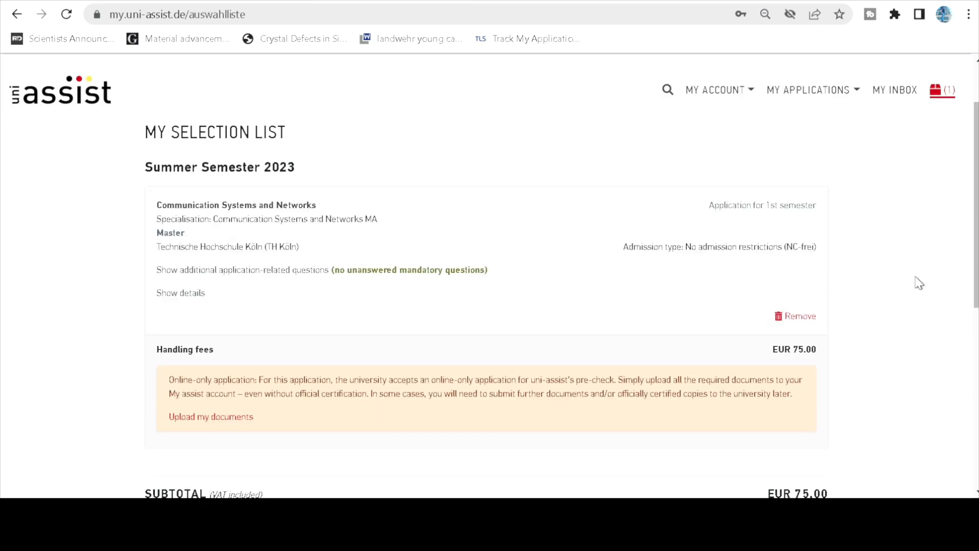
scroll(919, 283, "down", 1)
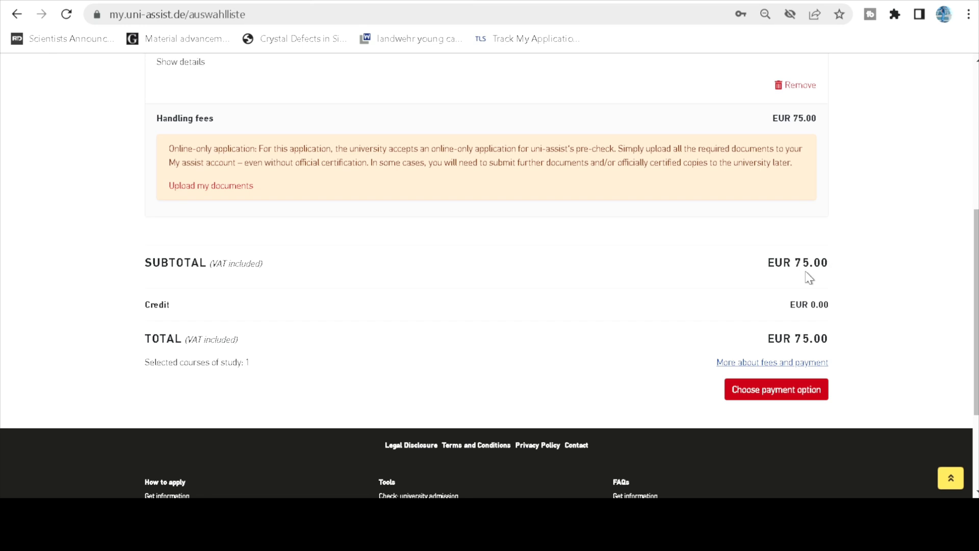
scroll(306, 192, "up", 3)
scroll(469, 281, "down", 2)
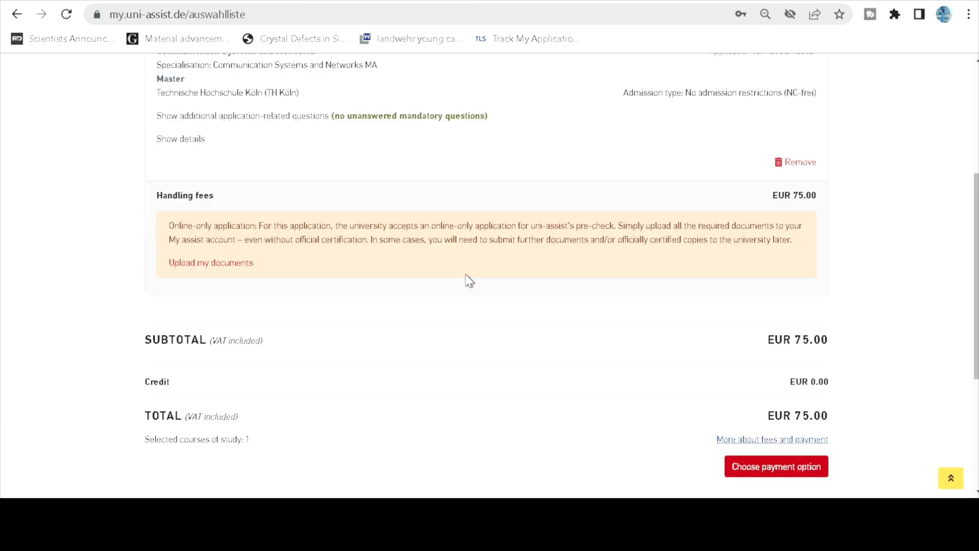
scroll(469, 281, "down", 2)
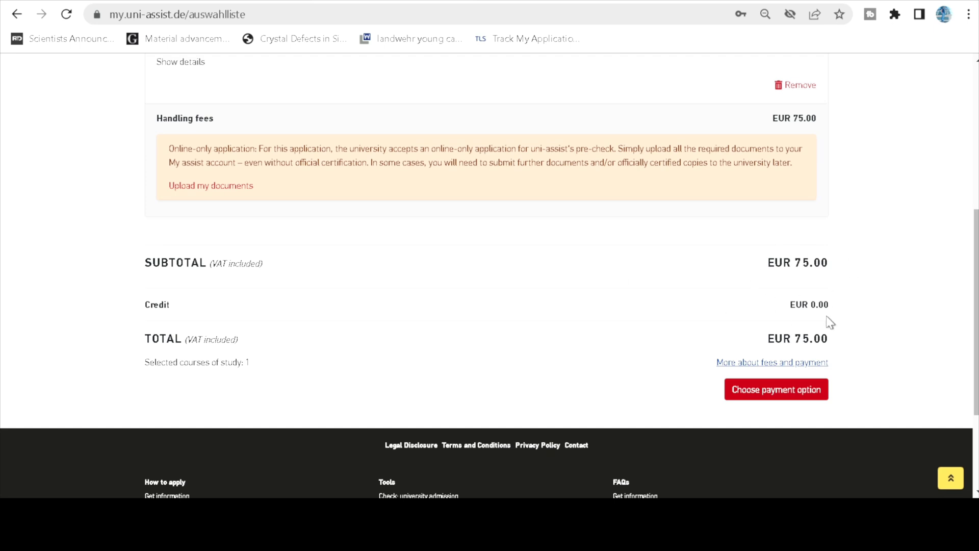
scroll(890, 330, "up", 2)
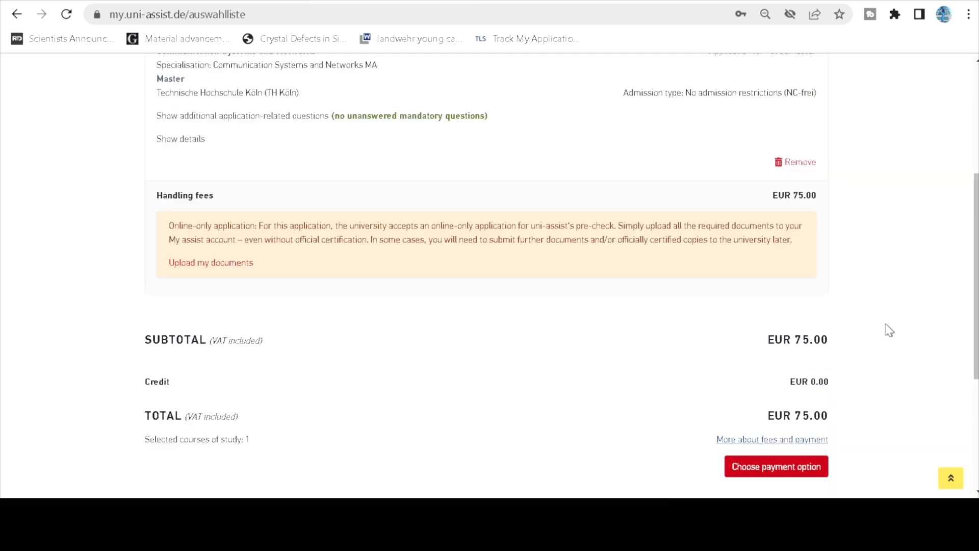
scroll(889, 331, "up", 2)
scroll(887, 330, "down", 4)
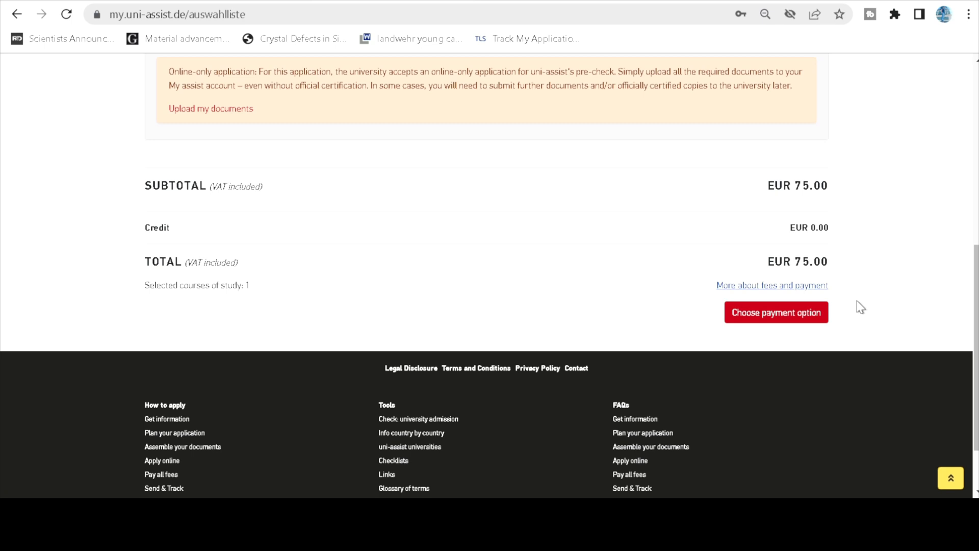
Select Credit card as the payment option and proceed to checkout.
left_click(762, 316)
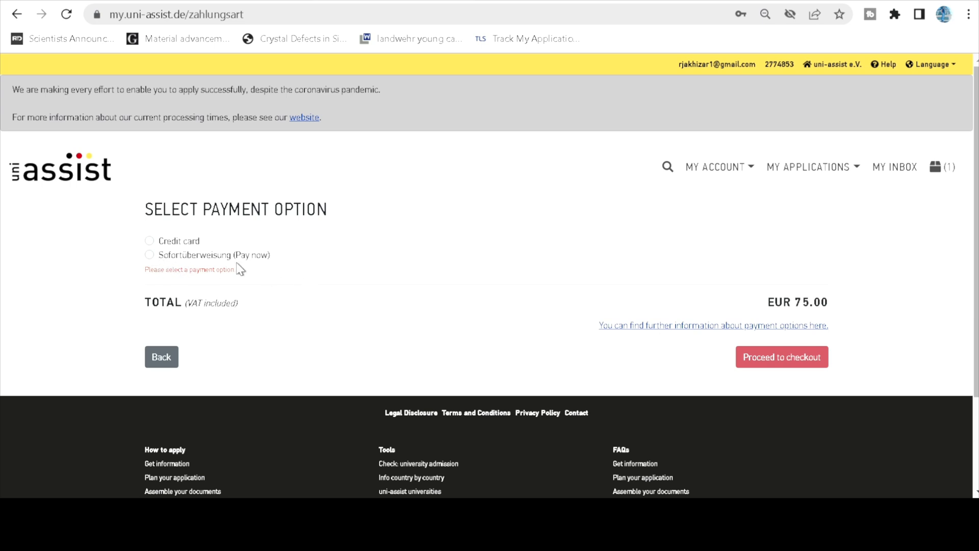
left_click(150, 241)
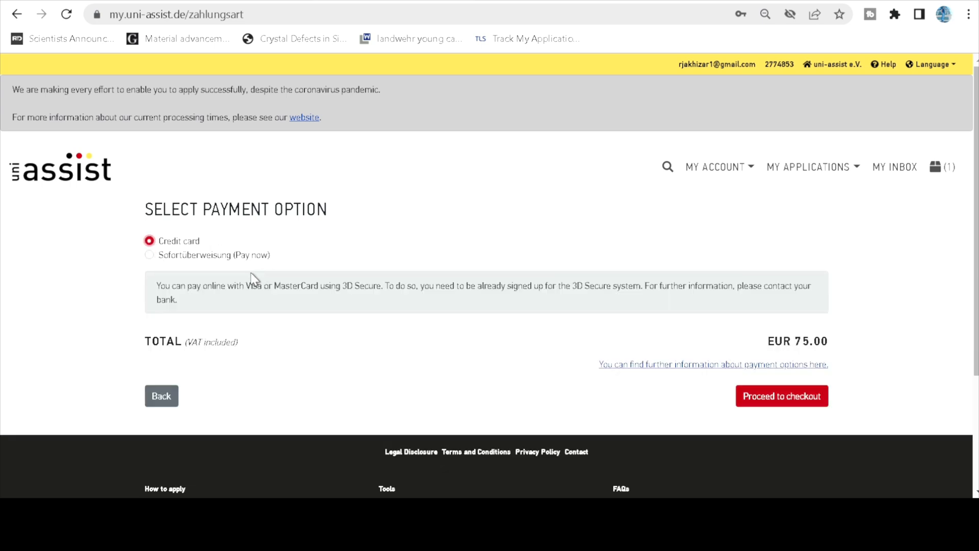
left_click(798, 405)
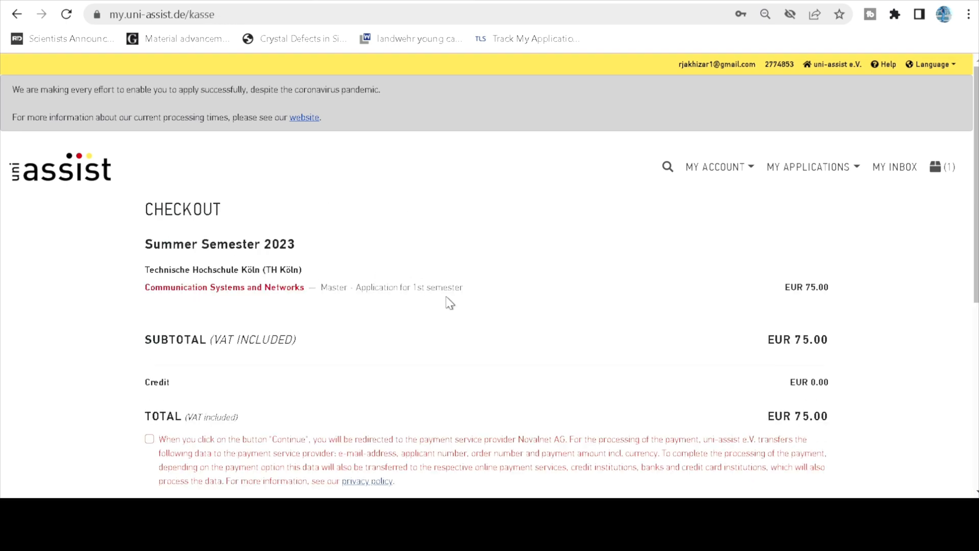
Accept the payment data transfer, terms and conditions, and information accuracy statements.
scroll(579, 335, "down", 3)
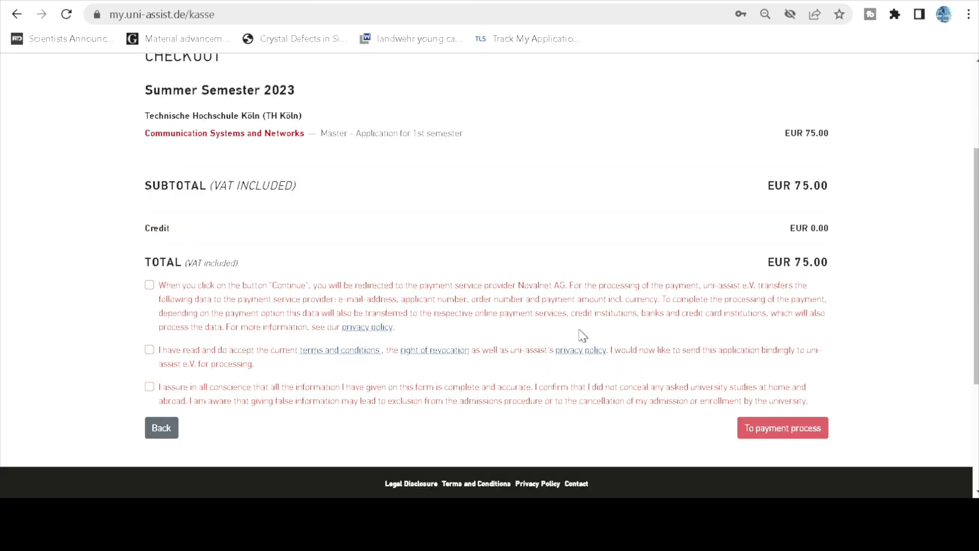
left_click(150, 285)
left_click(150, 350)
left_click(150, 386)
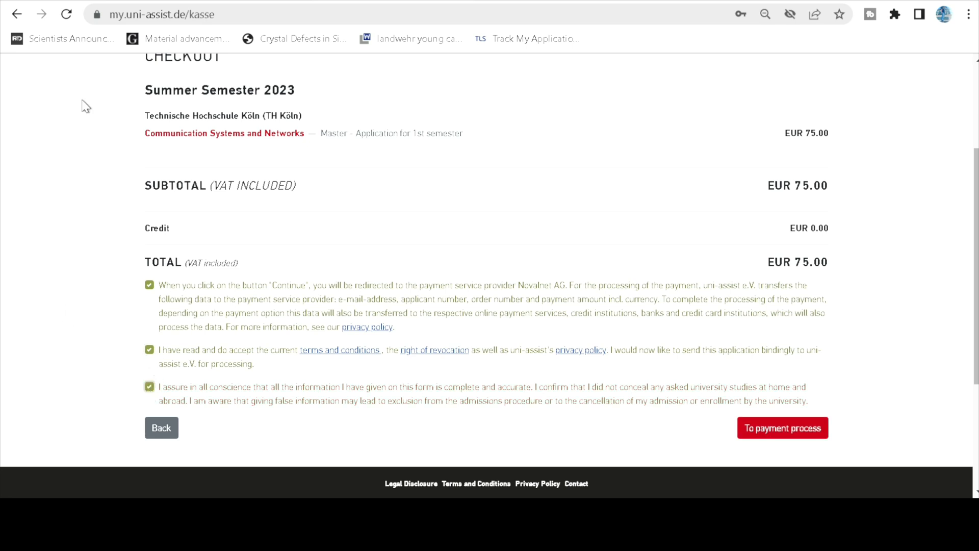
scroll(472, 280, "up", 1)
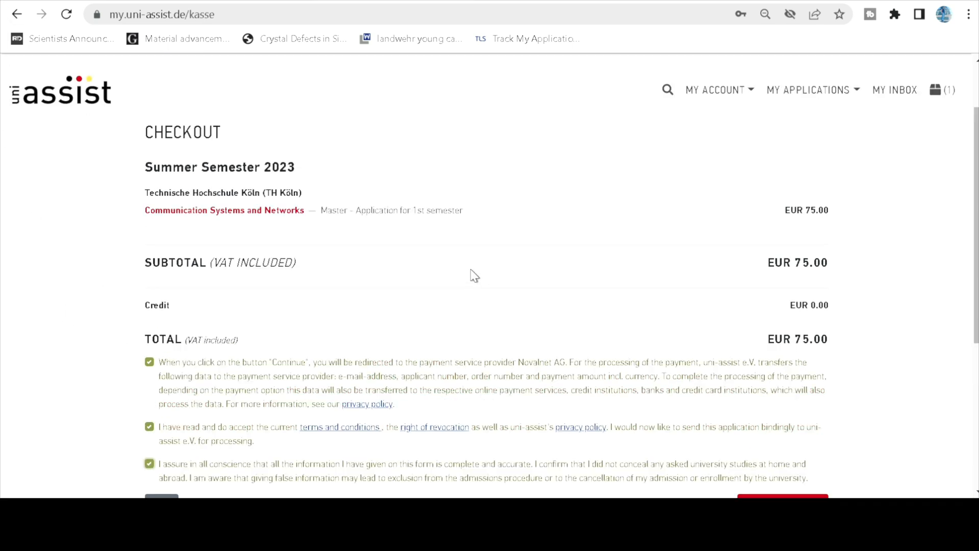
scroll(472, 274, "down", 5)
Go to the Novalnet page and view the empty credit/debit card form for EUR 75.00.
left_click(768, 274)
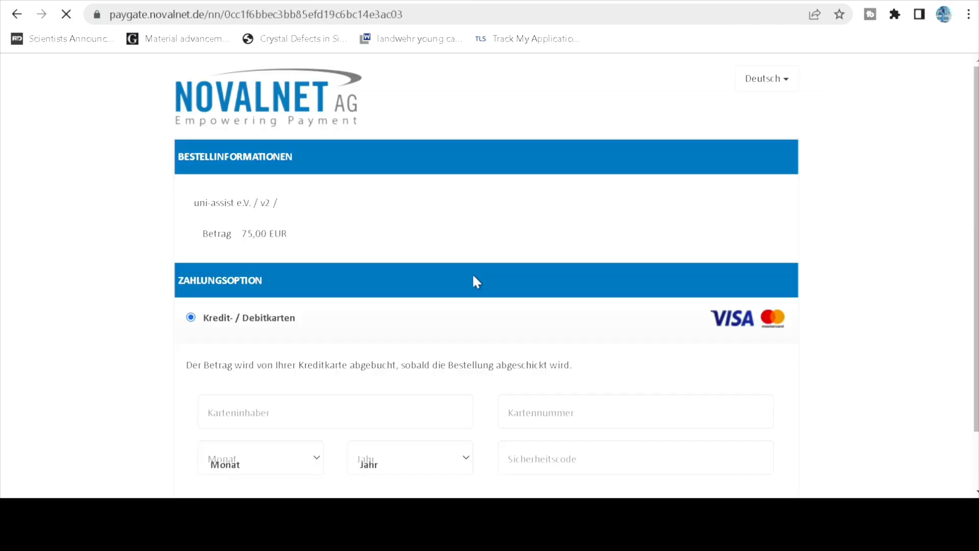
scroll(407, 319, "down", 2)
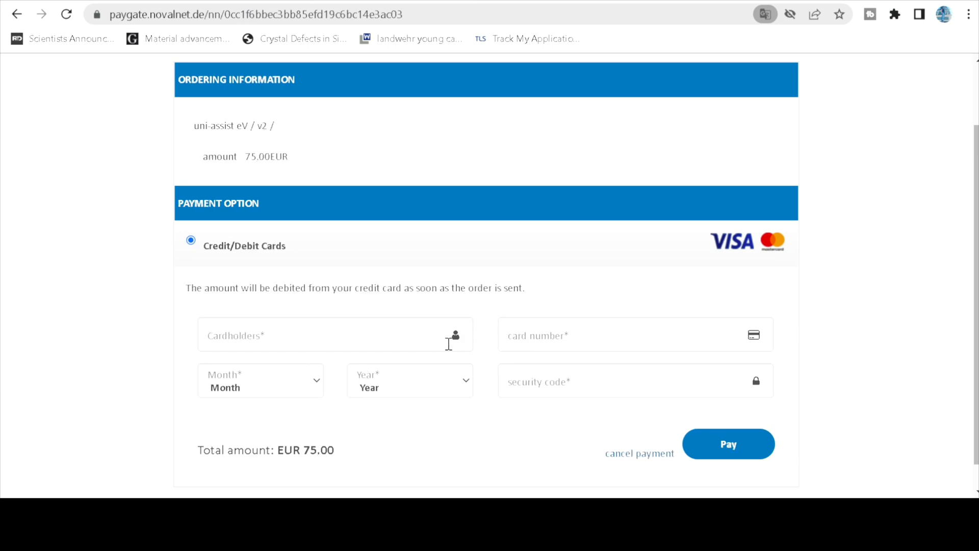
scroll(474, 345, "down", 1)
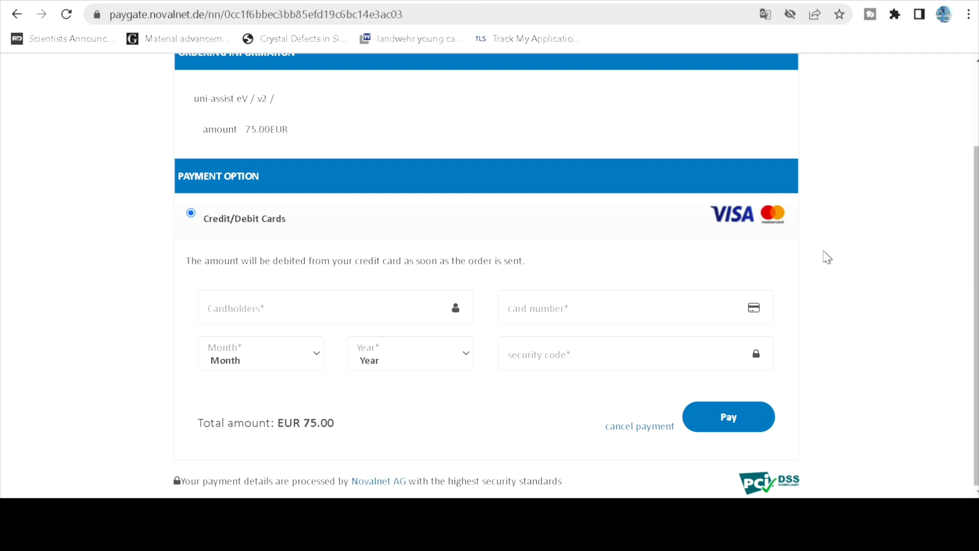
scroll(827, 257, "up", 2)
scroll(828, 257, "up", 1)
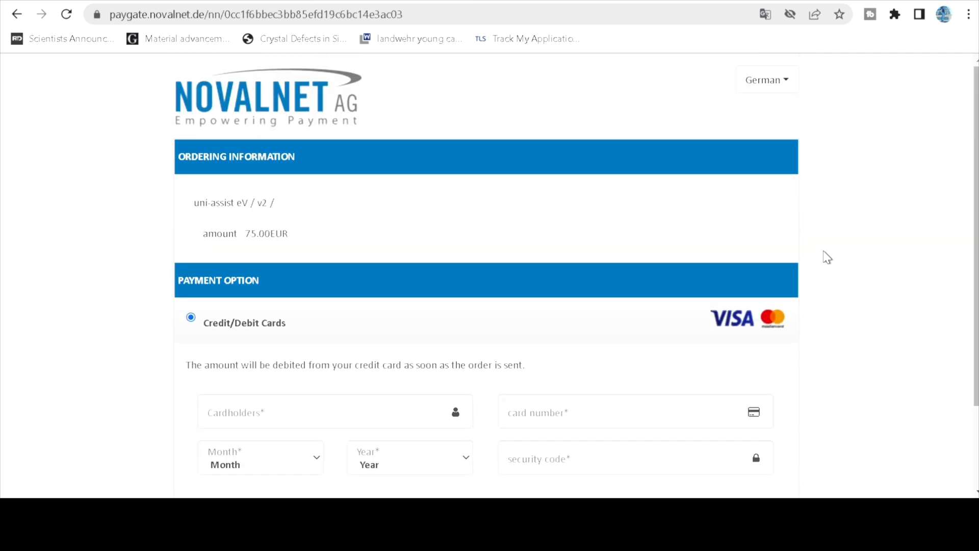